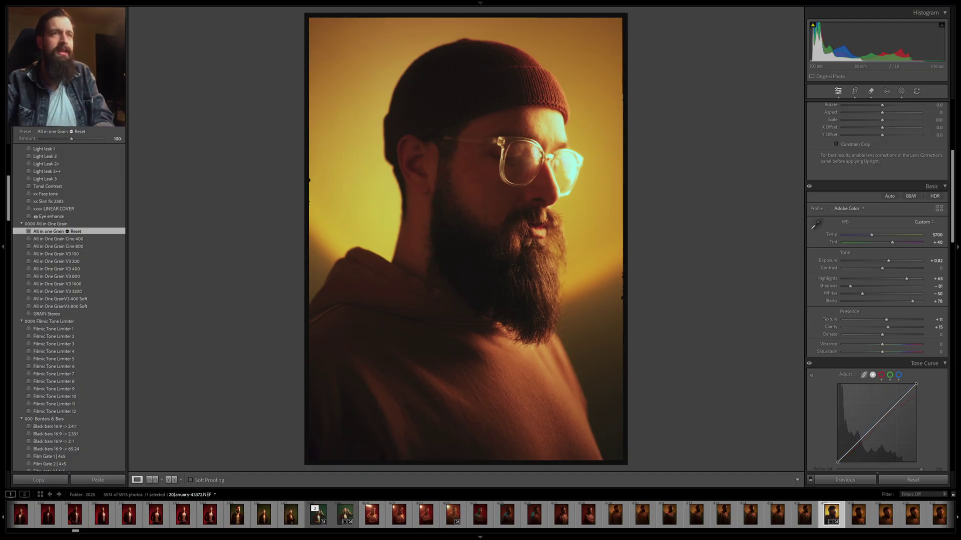
Apply the All in One Grain V3 1600 preset to the beanie portrait, keeping its earlier edits.
click(913, 480)
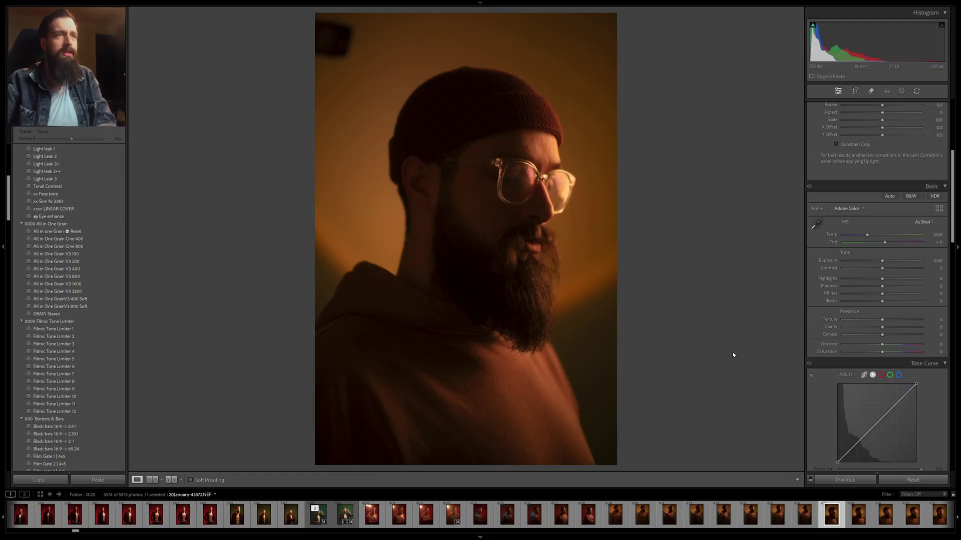
key(ctrl+z)
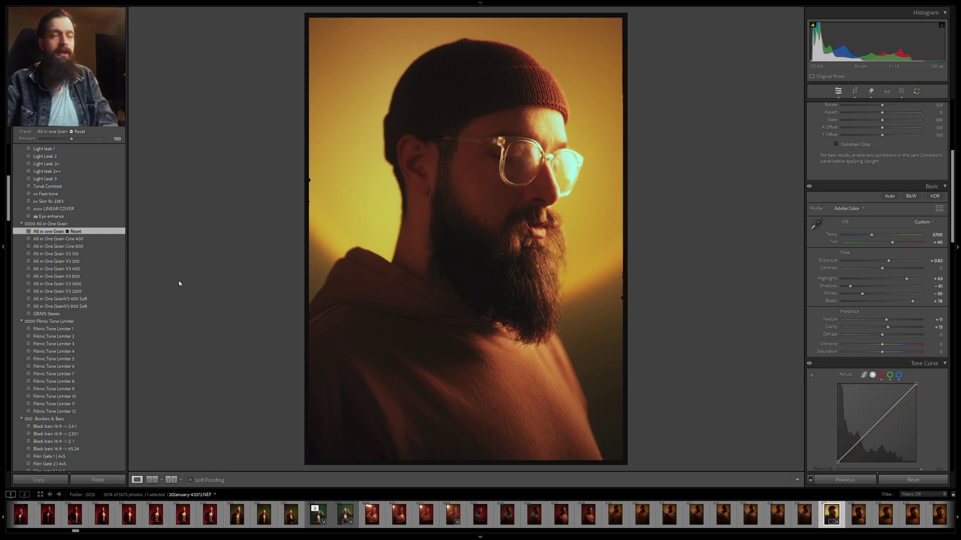
click(72, 285)
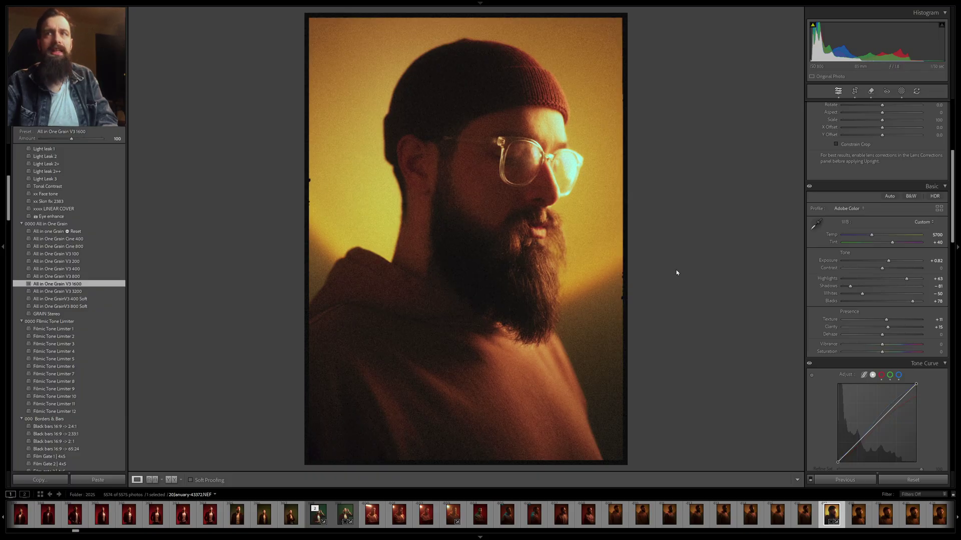
Compare the beard at 1:1 with and without the V3 1600 grain, keeping the grain.
click(523, 243)
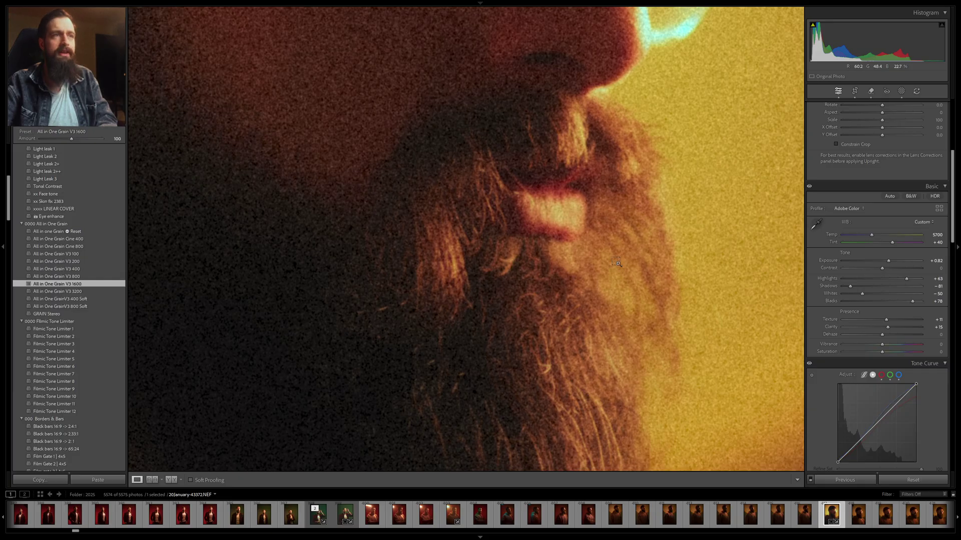
key(ctrl+z)
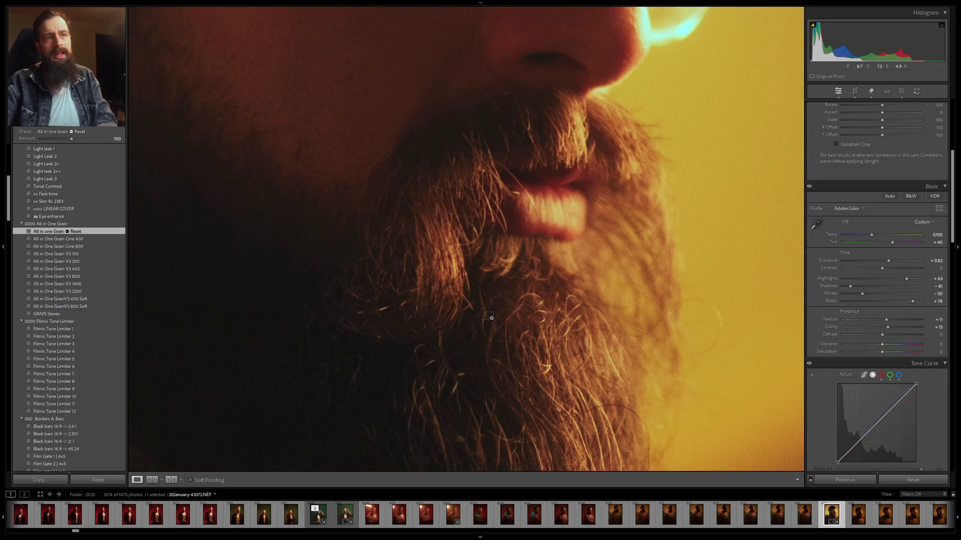
key(ctrl+y)
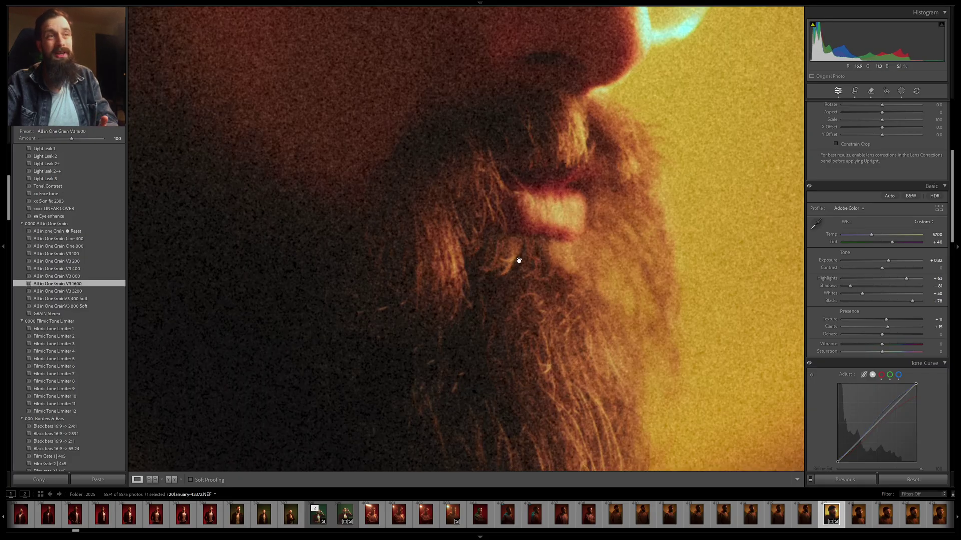
click(413, 159)
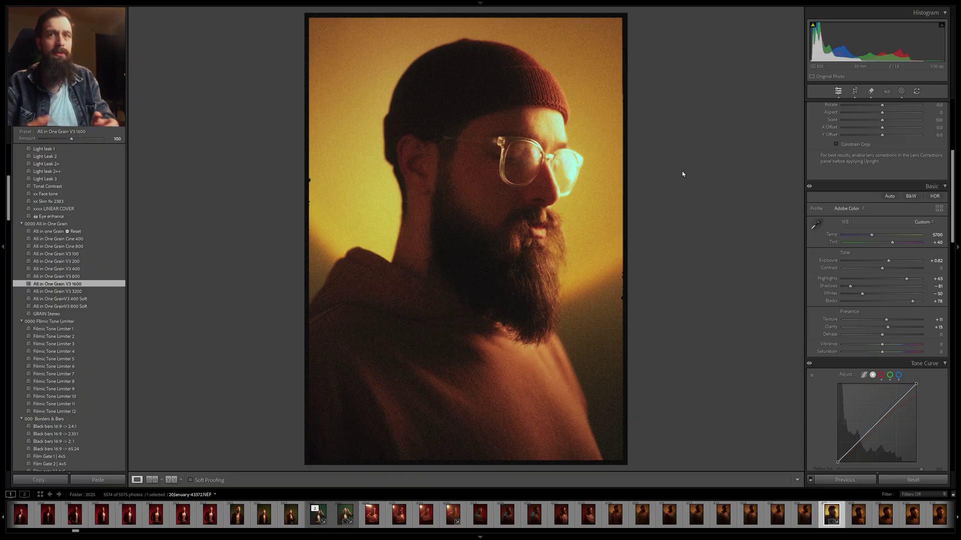
key(ctrl+z)
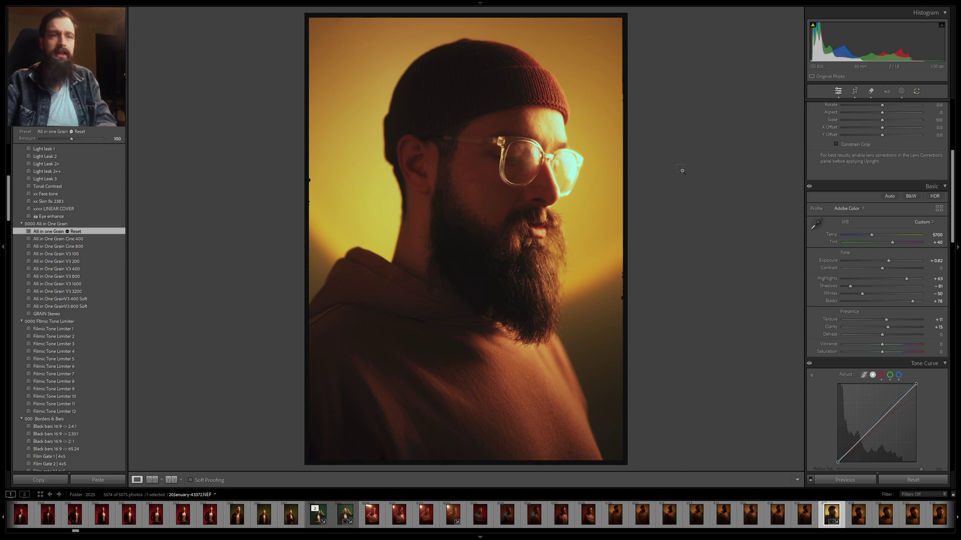
key(ctrl+shift+z)
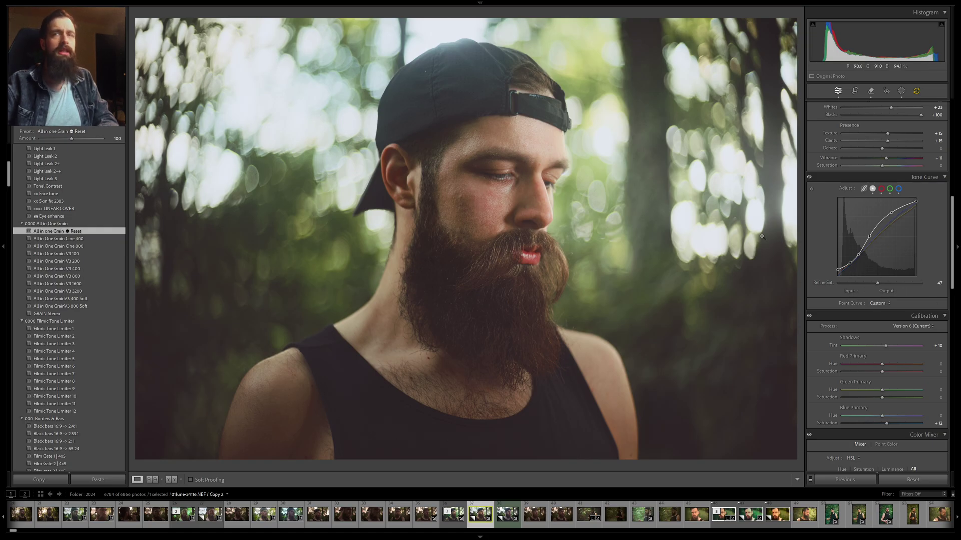
Inspect the V3 400 grain at 1:1 on the background bokeh and the face.
click(679, 163)
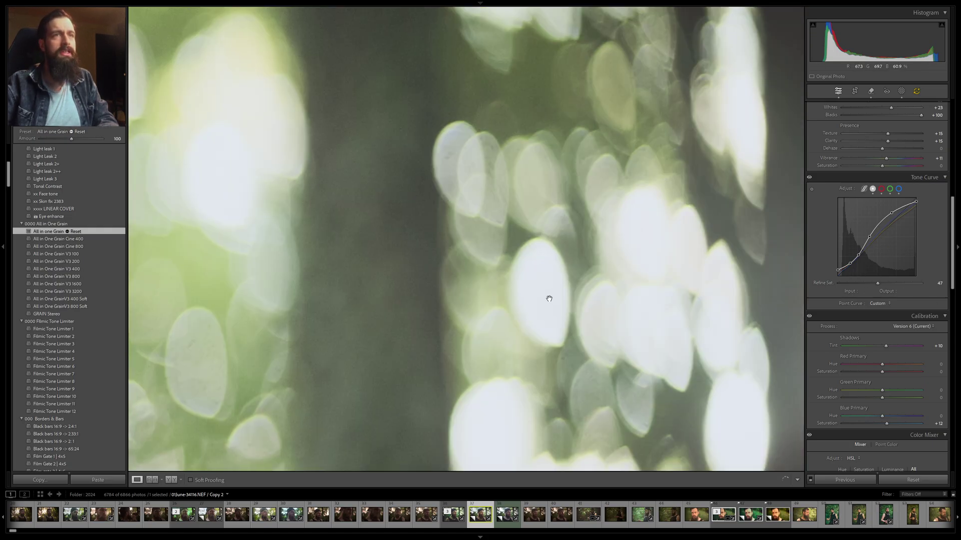
click(472, 286)
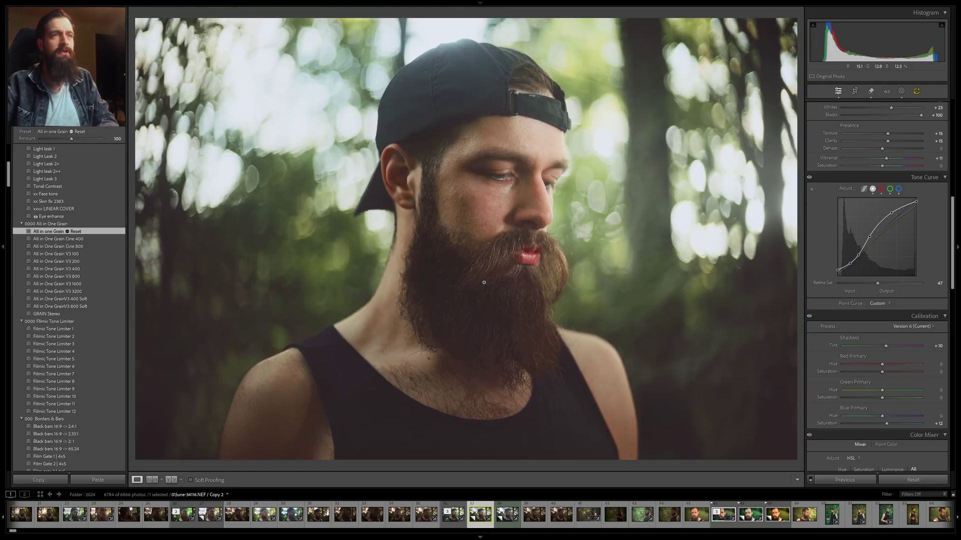
click(537, 203)
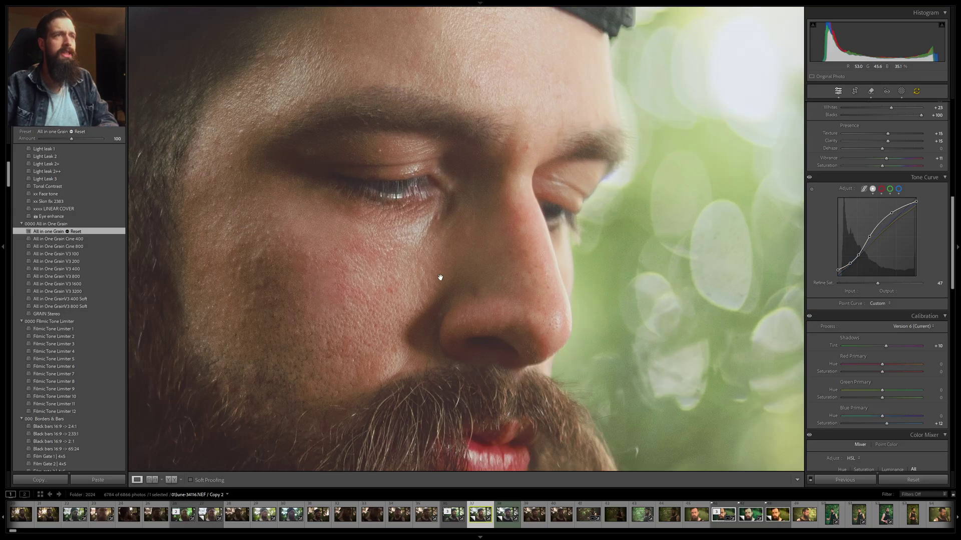
drag(440, 272, 499, 273)
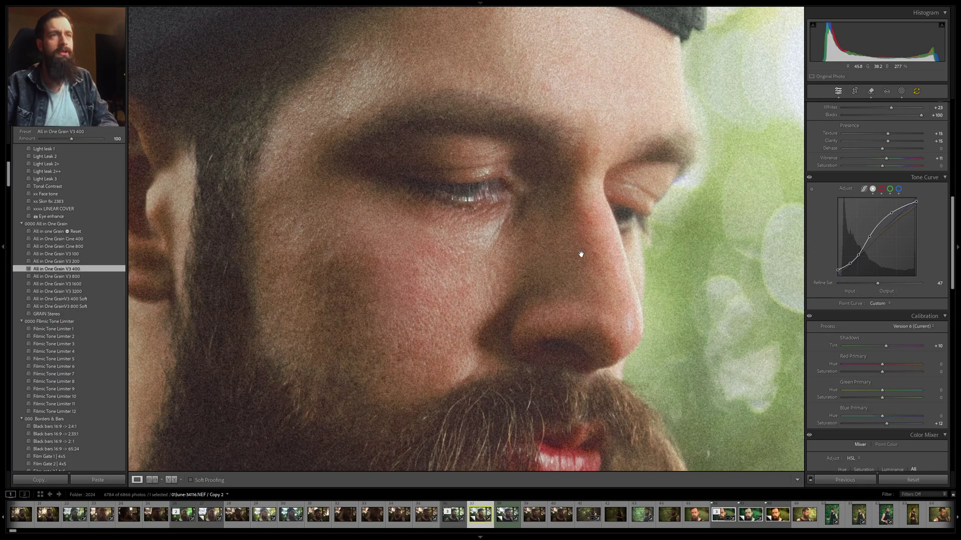
click(674, 194)
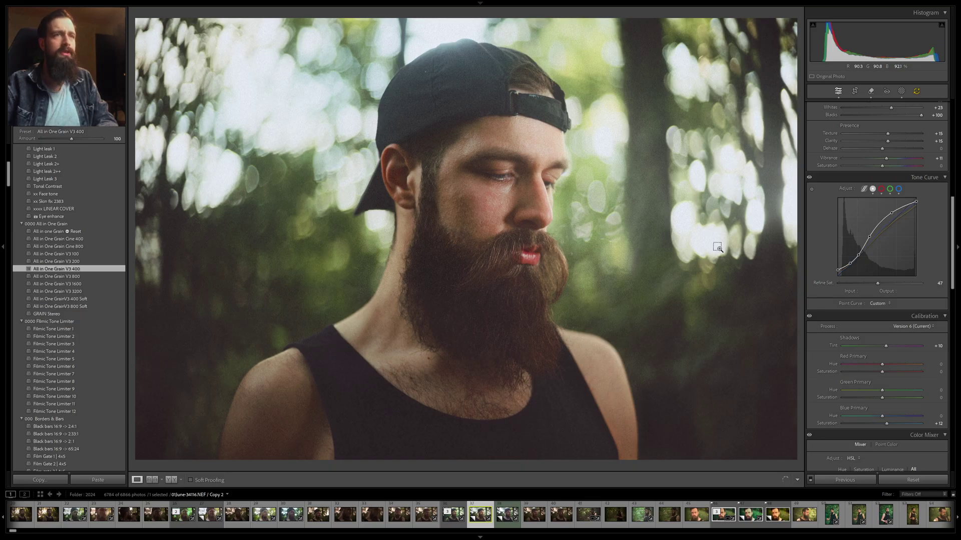
Compare the eye area with and without the V3 400 grain, leaving the grain applied.
key(ctrl+z)
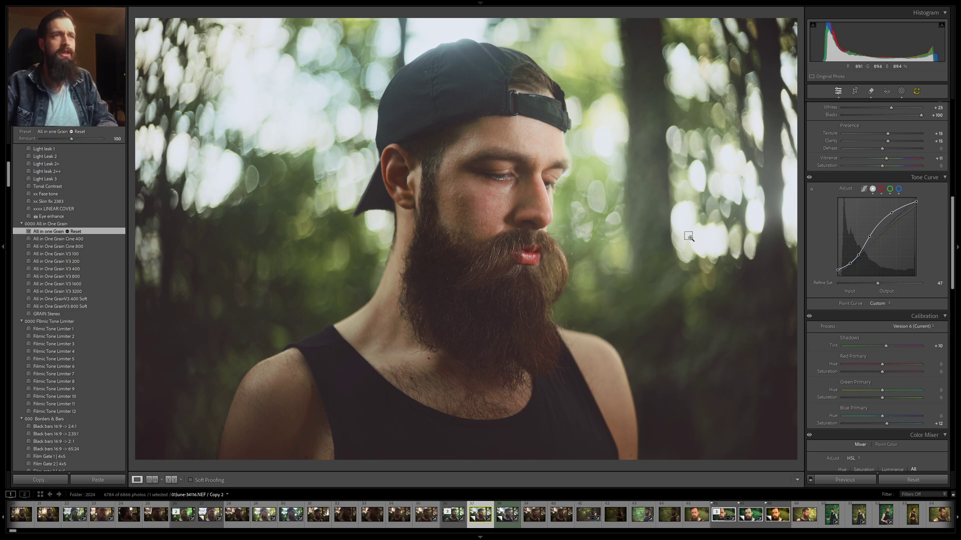
key(ctrl+y)
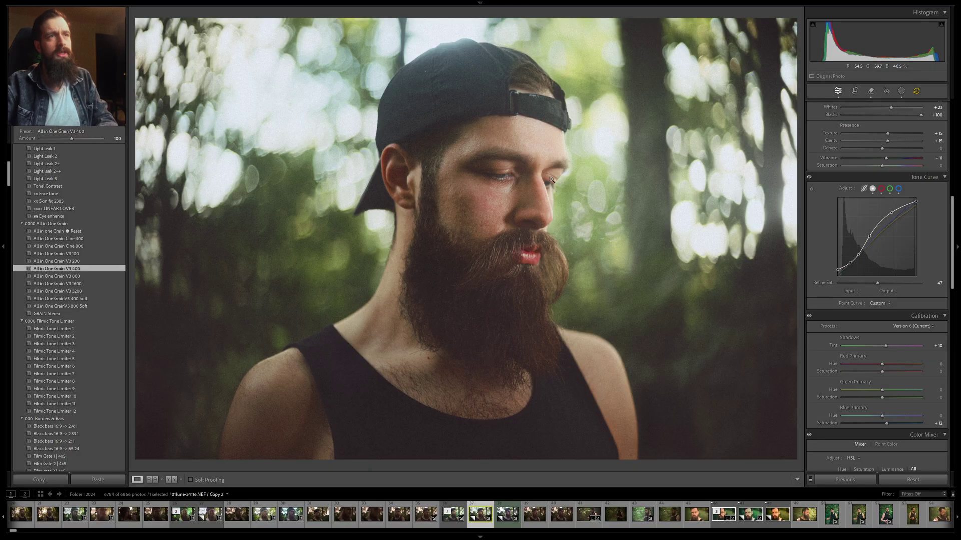
click(520, 177)
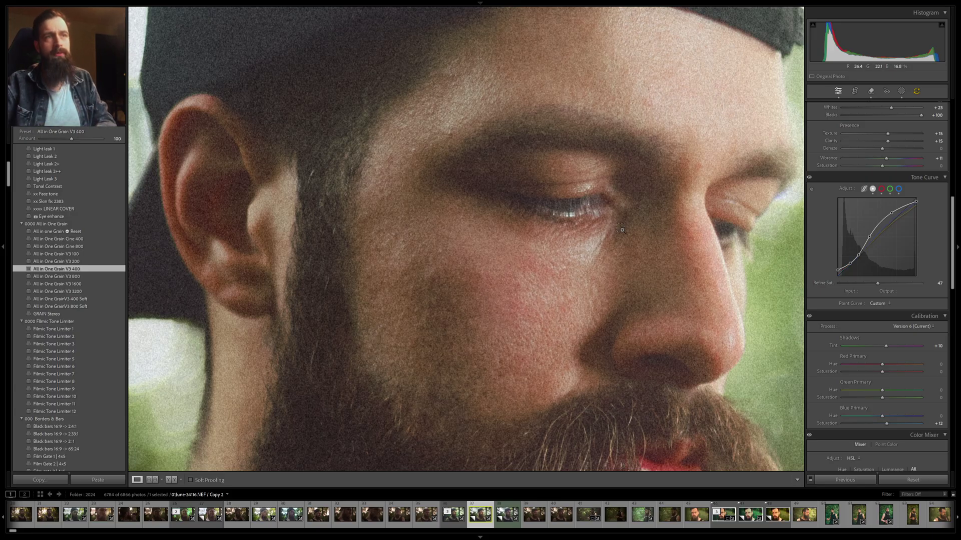
key(ctrl+z)
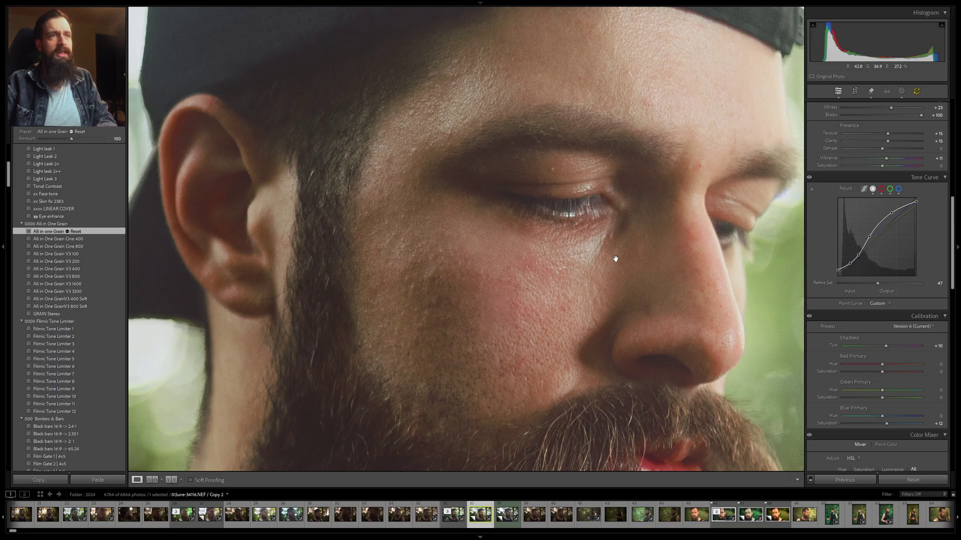
drag(621, 233, 568, 306)
key(ctrl+shift+z)
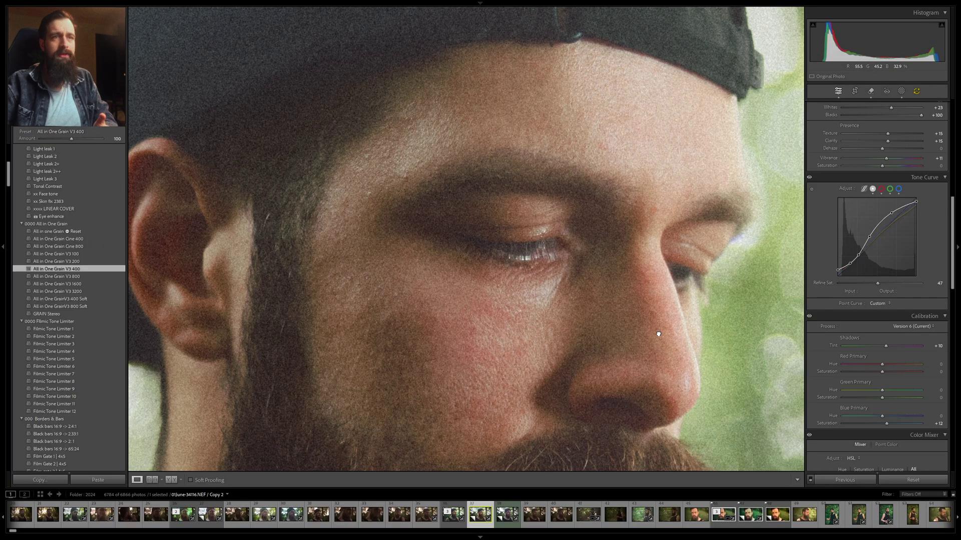
click(659, 333)
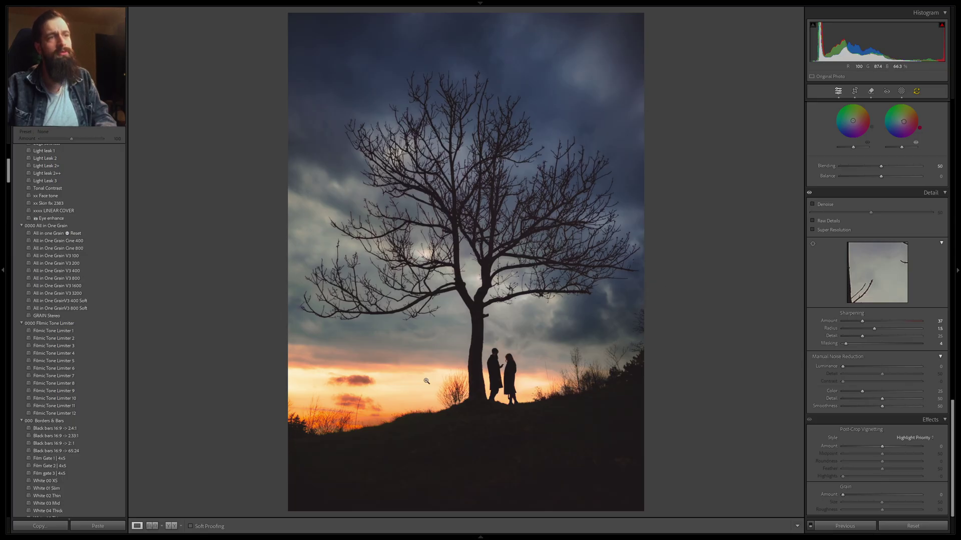
Add film grain to the tree silhouette and inspect it across sky, branches and trunk.
drag(843, 494, 892, 507)
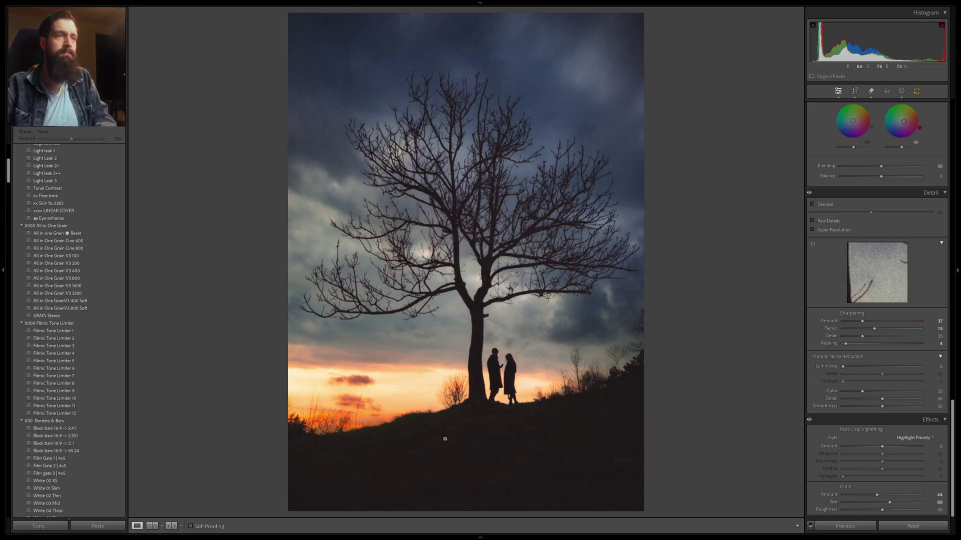
click(425, 437)
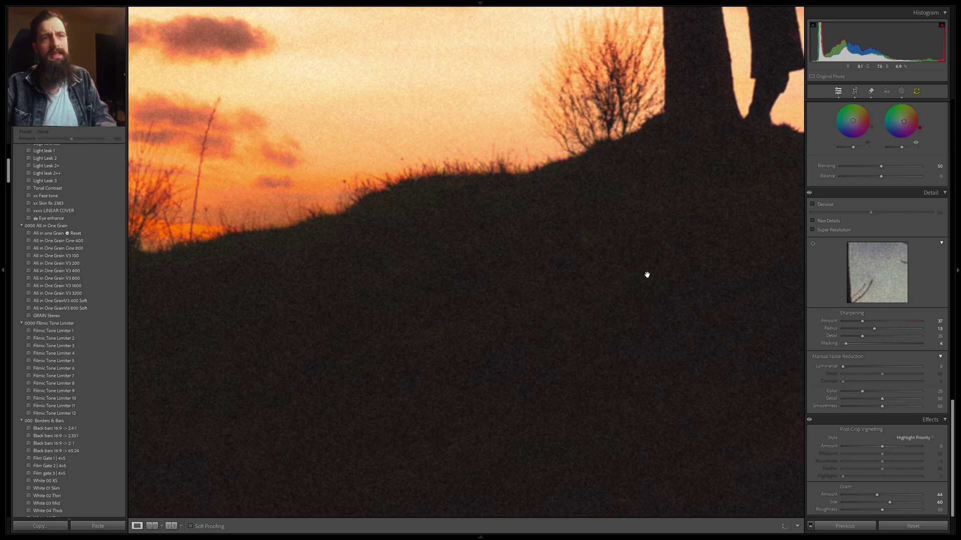
drag(454, 242, 530, 423)
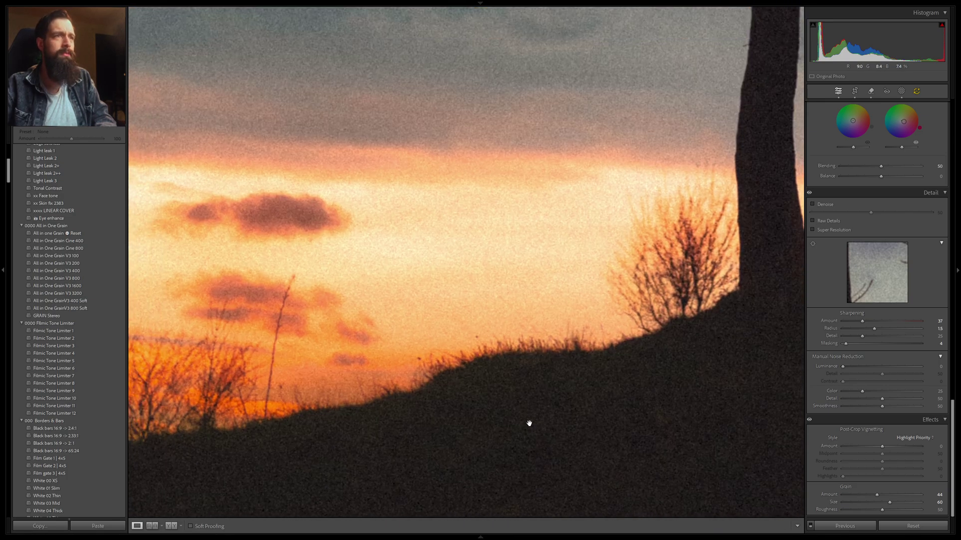
drag(476, 204, 484, 243)
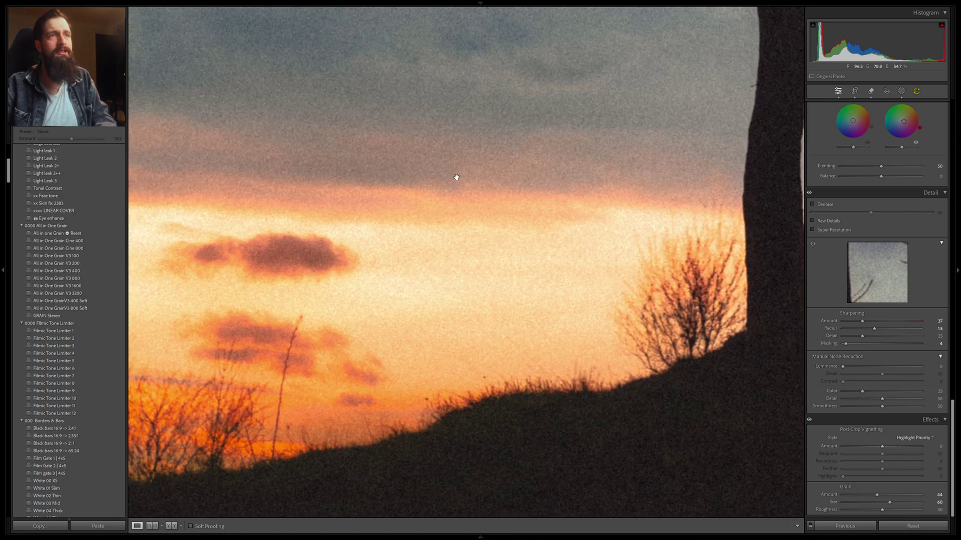
drag(457, 177, 496, 343)
drag(472, 263, 472, 343)
drag(562, 225, 561, 259)
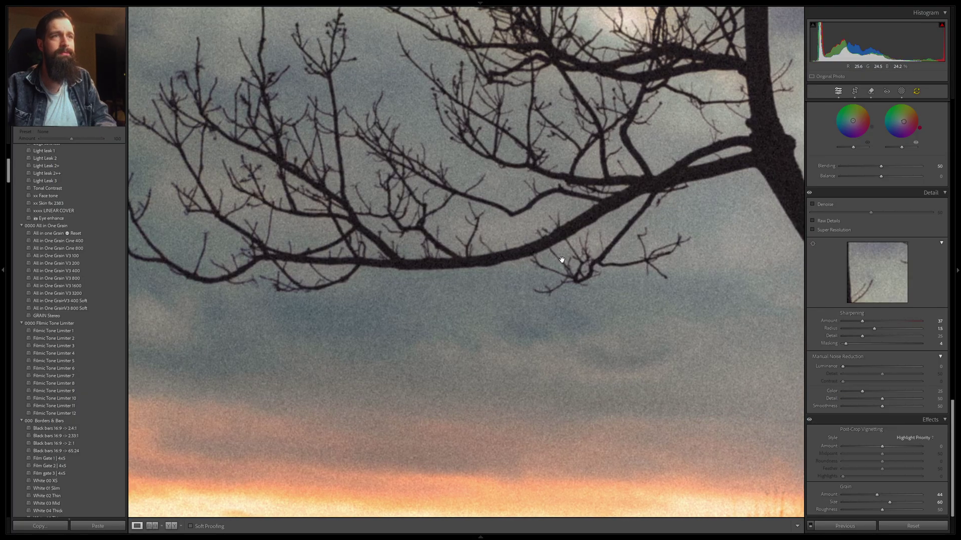
drag(689, 353, 491, 428)
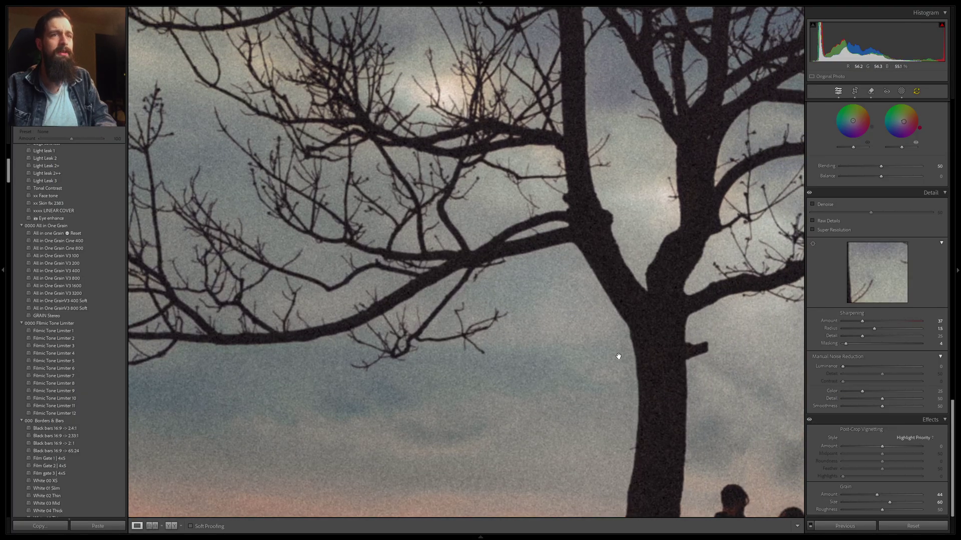
key(ctrl+minus)
key(ctrl+minus)
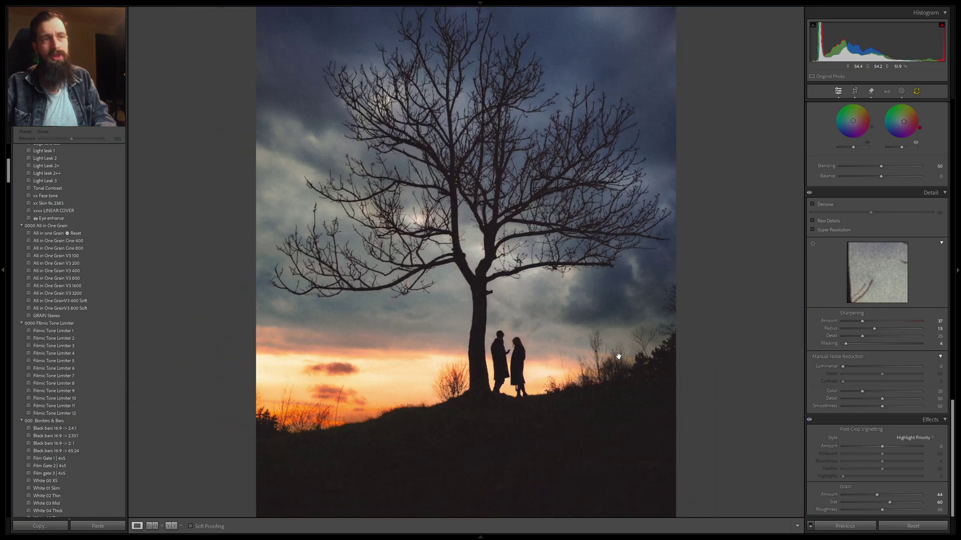
Give the grey test-pattern image a small amount of grain.
key(Right)
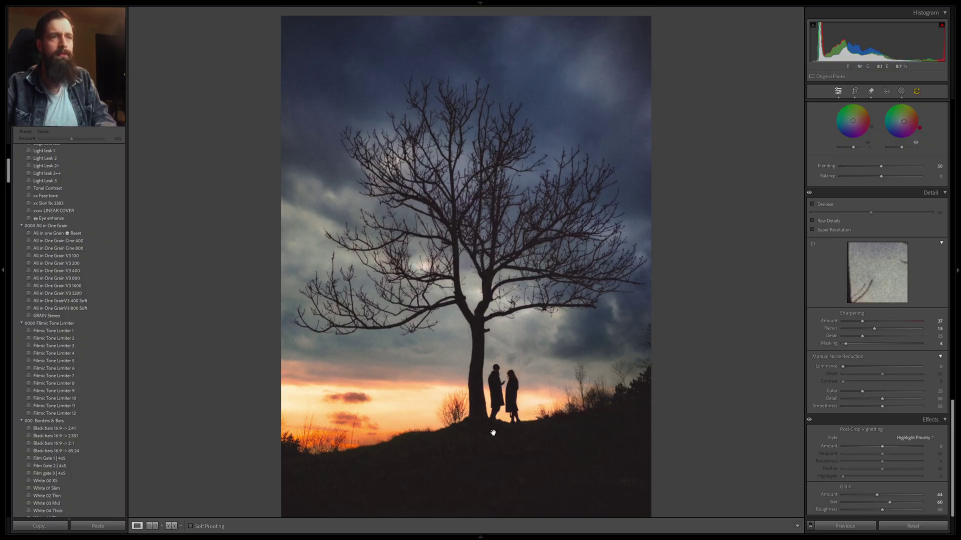
key(Right)
drag(843, 495, 850, 496)
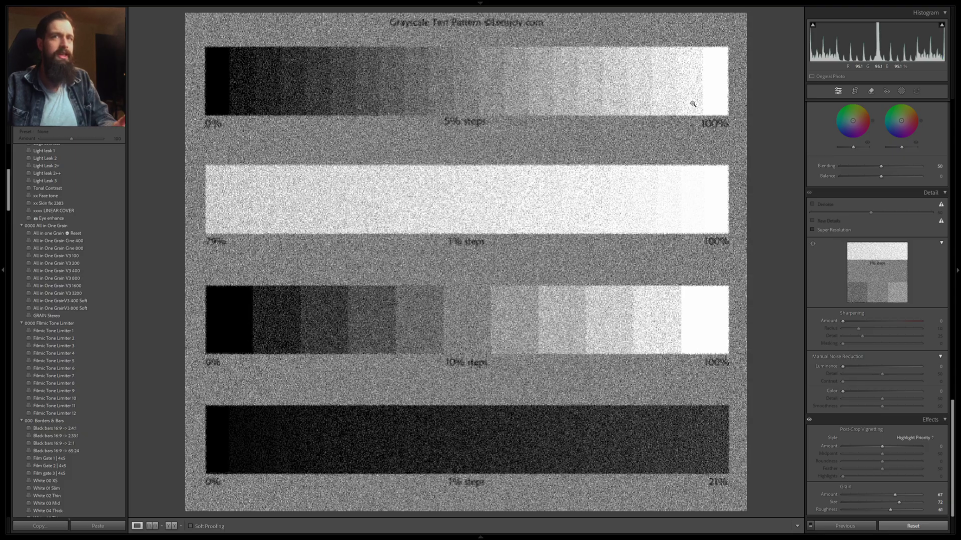
Return to the tree-silhouette photo and zoom in to check its grain.
key(Right)
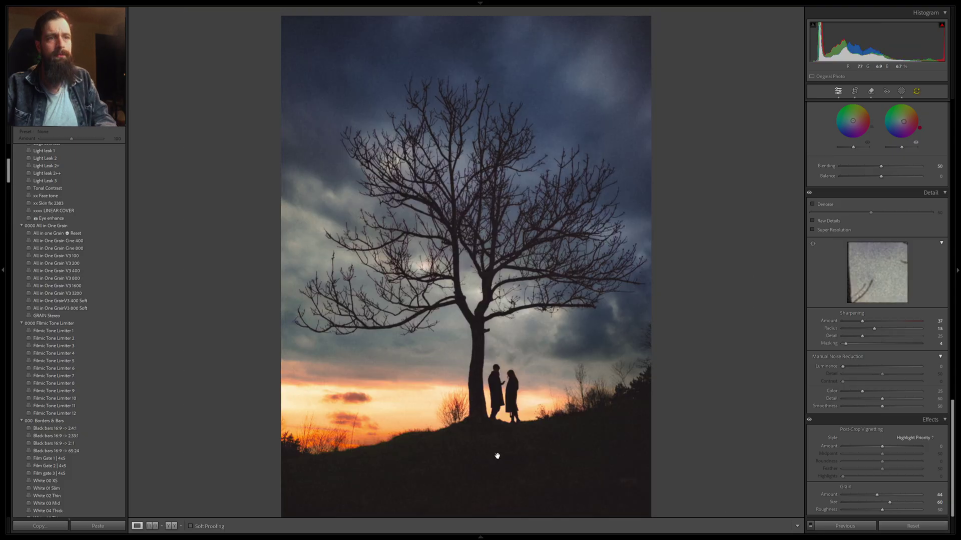
click(522, 398)
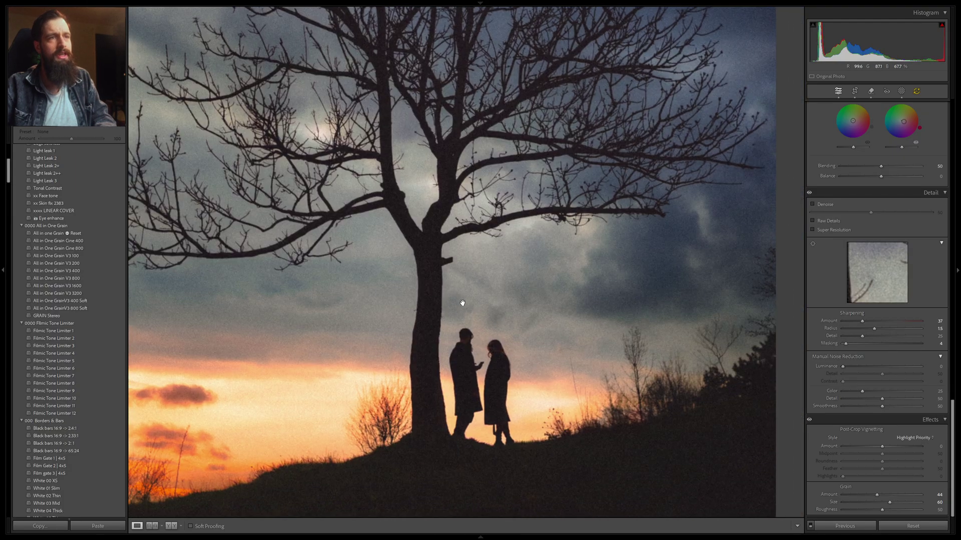
click(463, 321)
click(463, 321)
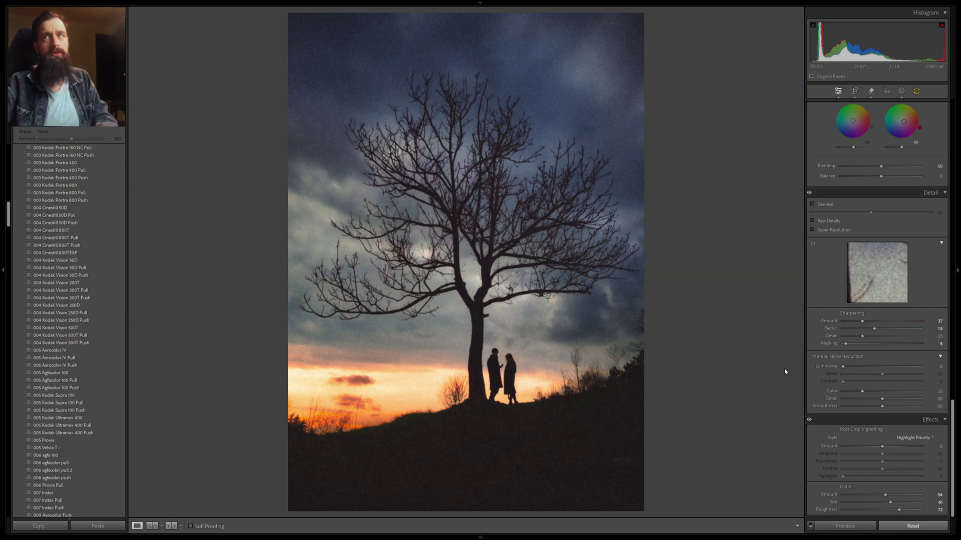
Increase the tree photo's Grain Size from 61 to about 74, checking the branches up close.
click(515, 285)
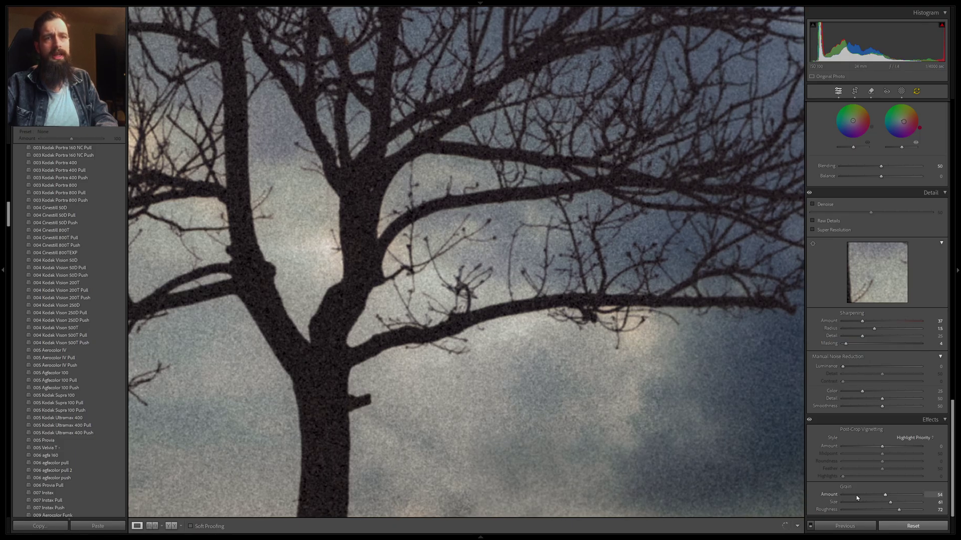
drag(891, 502, 901, 502)
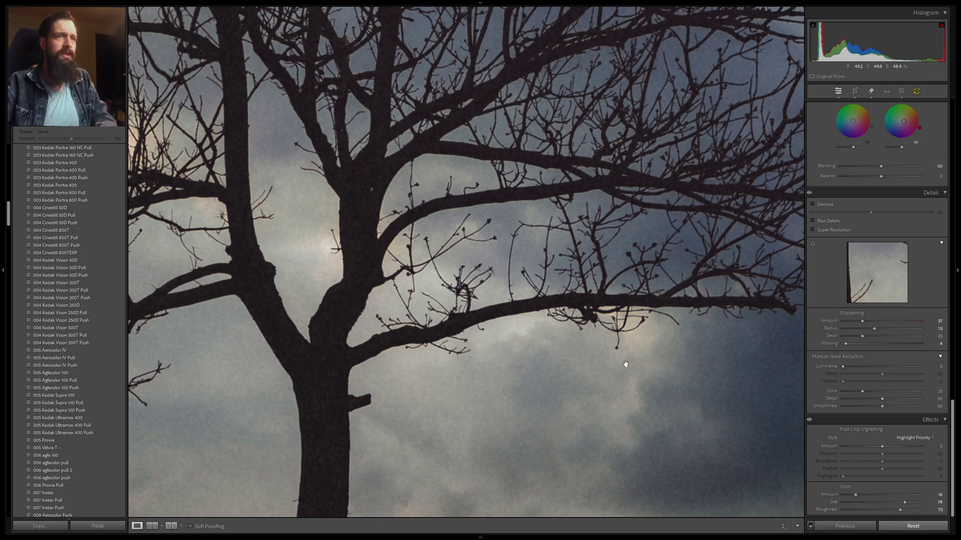
click(575, 297)
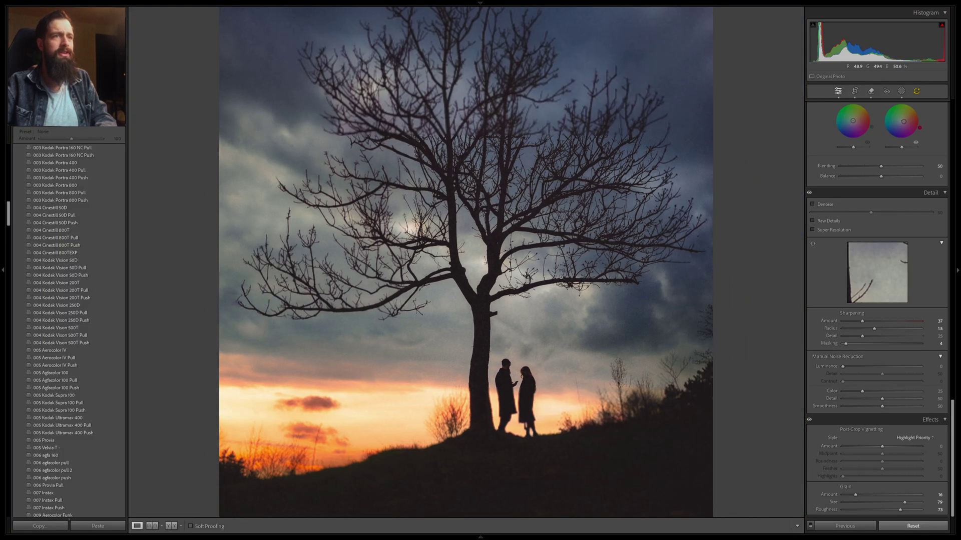
Raise the Grain Amount from 16 to 60 while inspecting the branches.
click(561, 277)
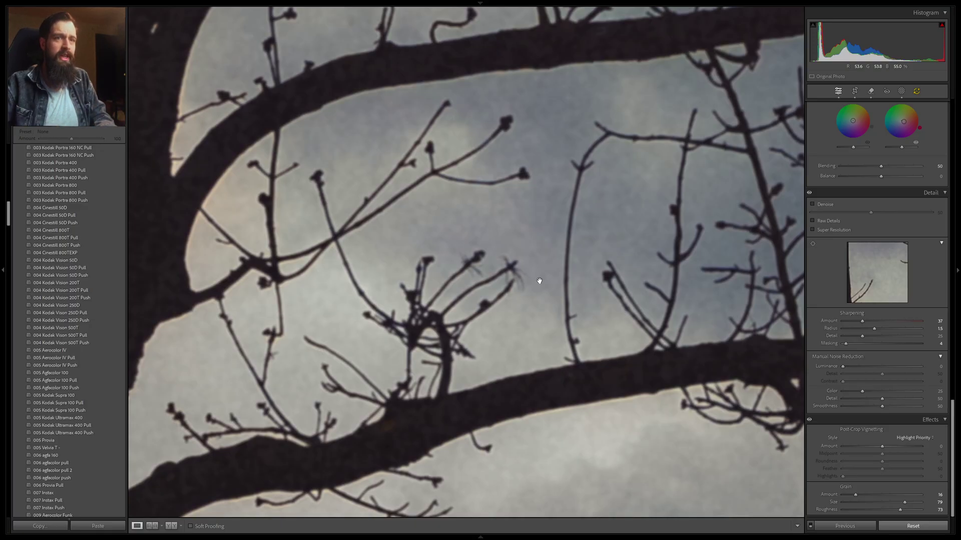
drag(855, 495, 890, 497)
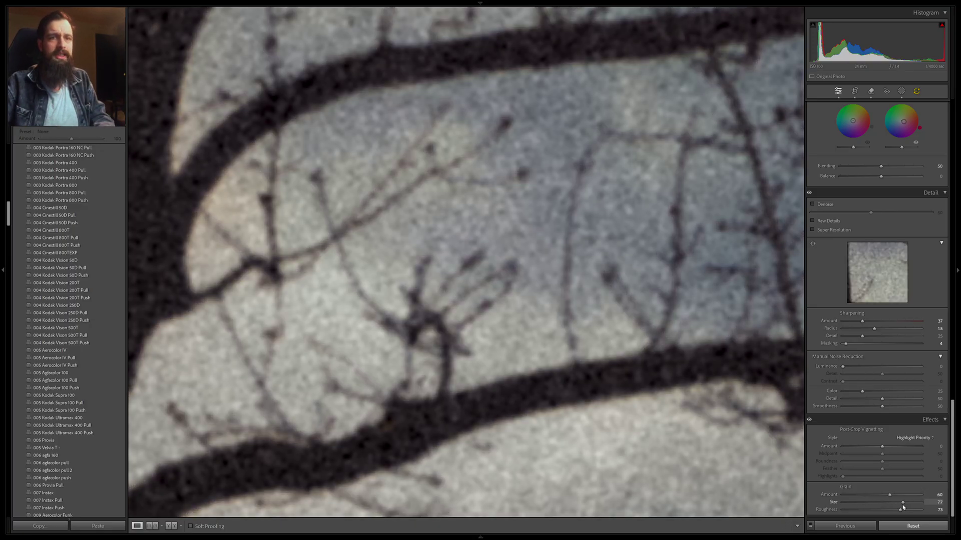
click(689, 393)
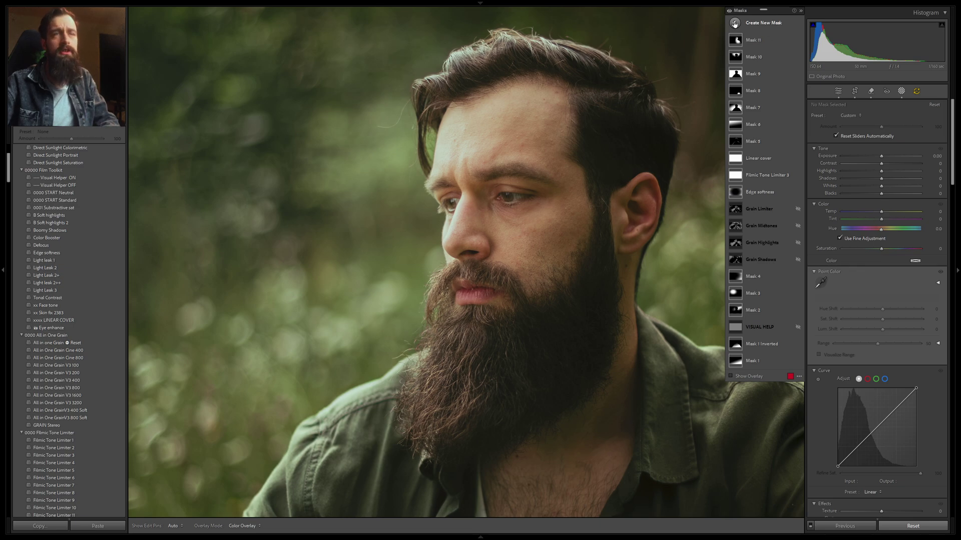
Draw a radial gradient ellipse over the bearded man's face and set its Grain Amount to 66.
click(734, 22)
click(780, 122)
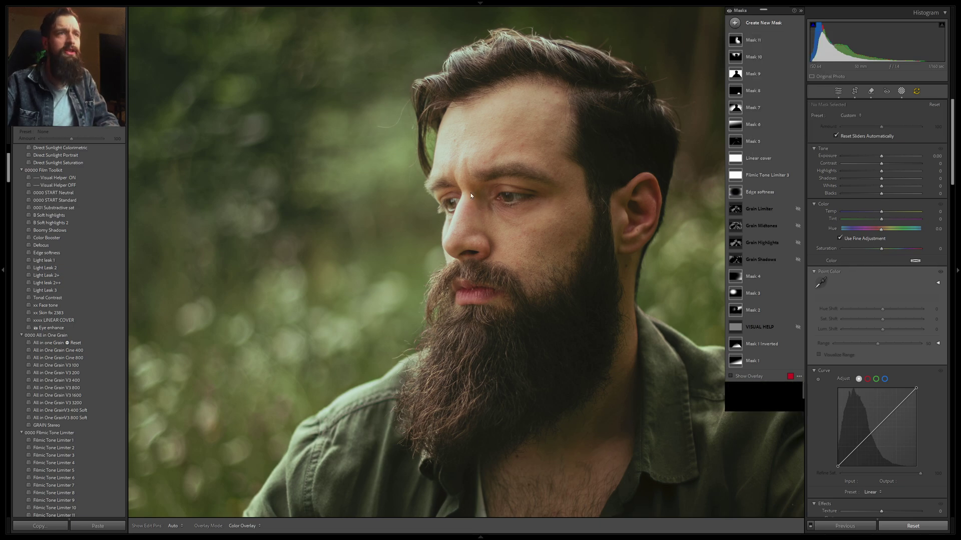
mouse_move(486, 209)
mouse_down()
mouse_move(328, 280)
mouse_move(273, 311)
mouse_move(253, 337)
mouse_up()
scroll(842, 358, down, 3)
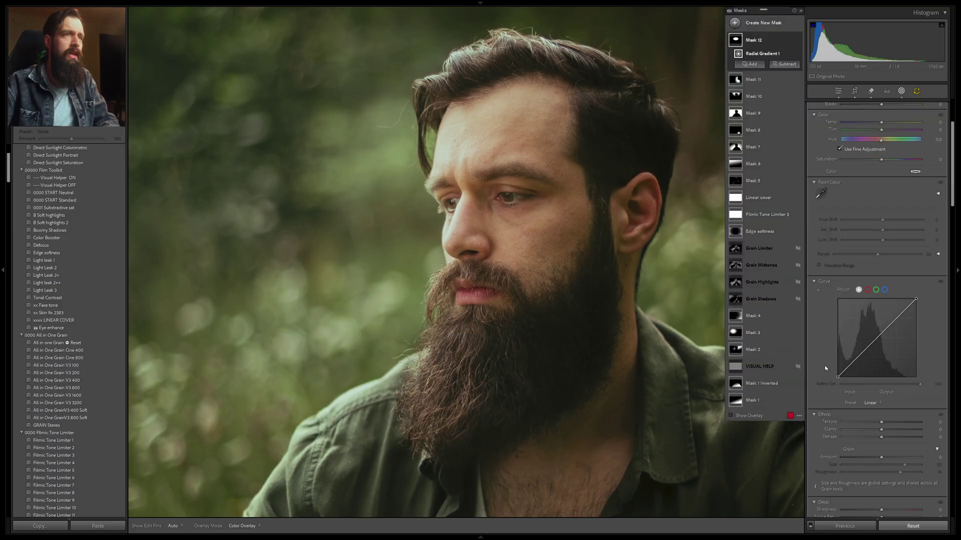
drag(907, 458, 908, 458)
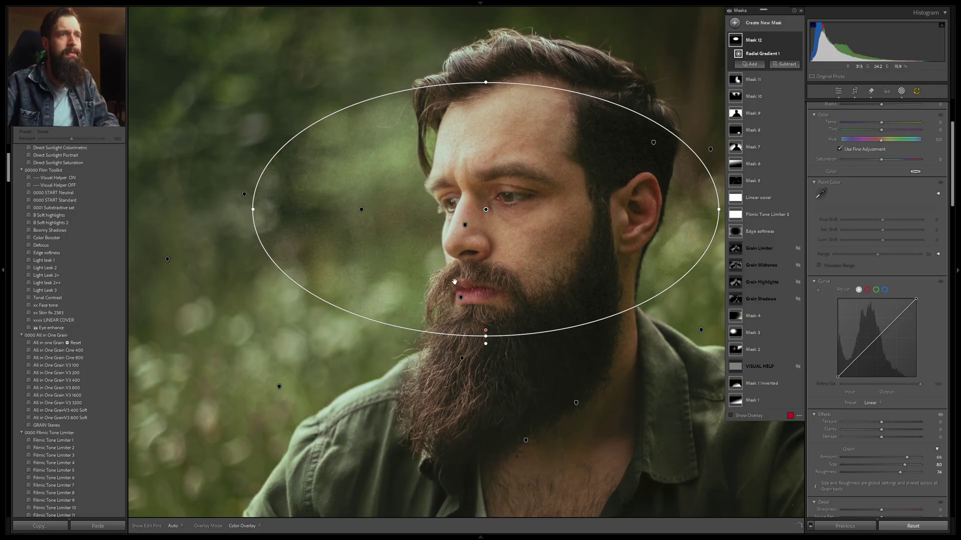
click(479, 298)
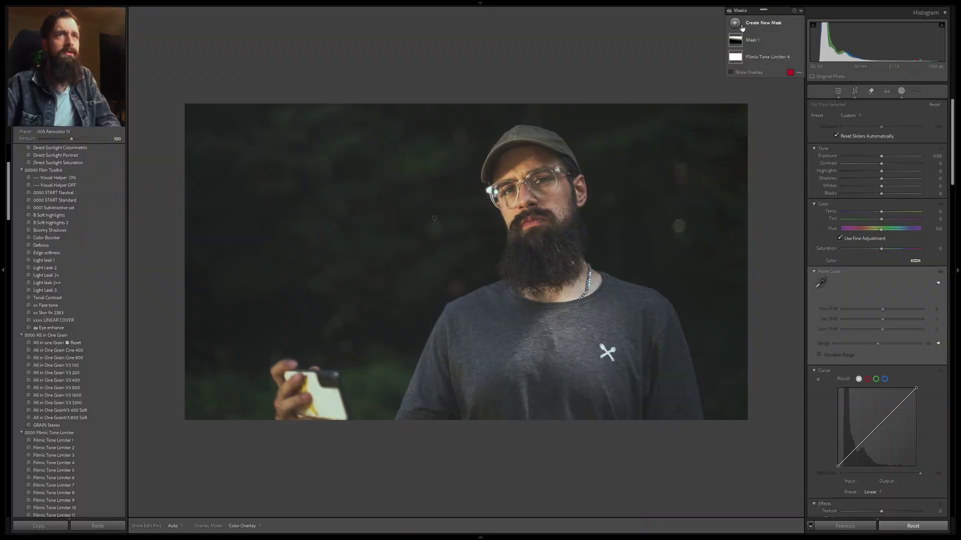
Add a luminance range mask sampled from the dark background, narrowed to shadows, named Grain Shadows.
click(735, 22)
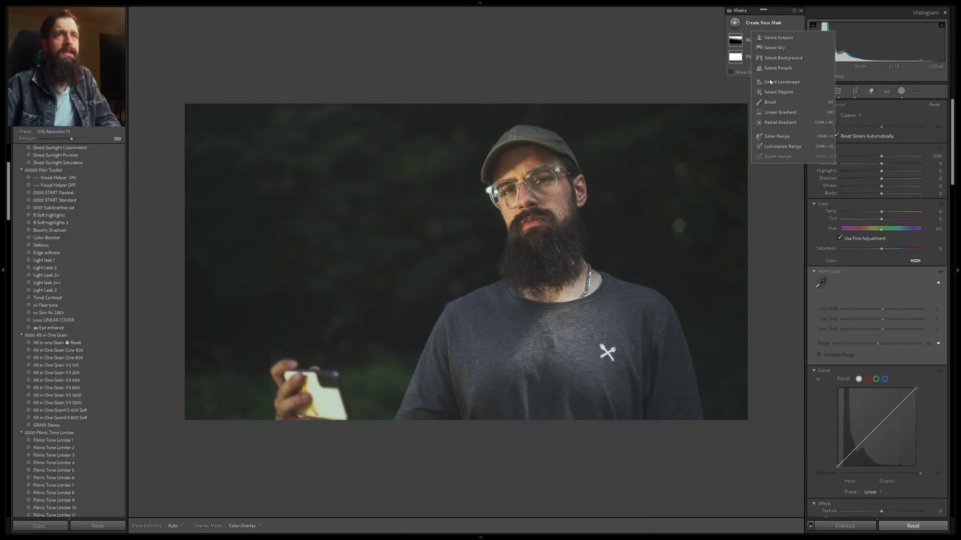
click(784, 149)
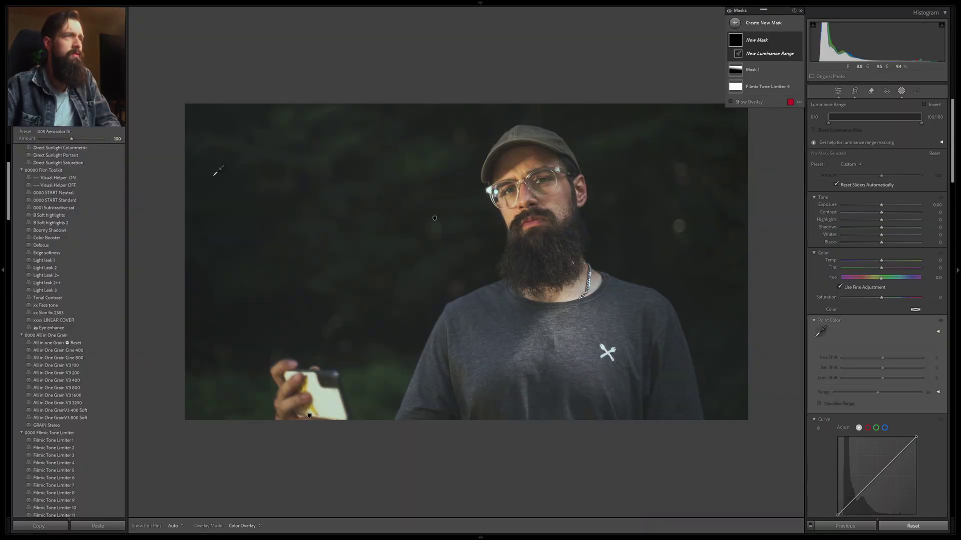
click(212, 176)
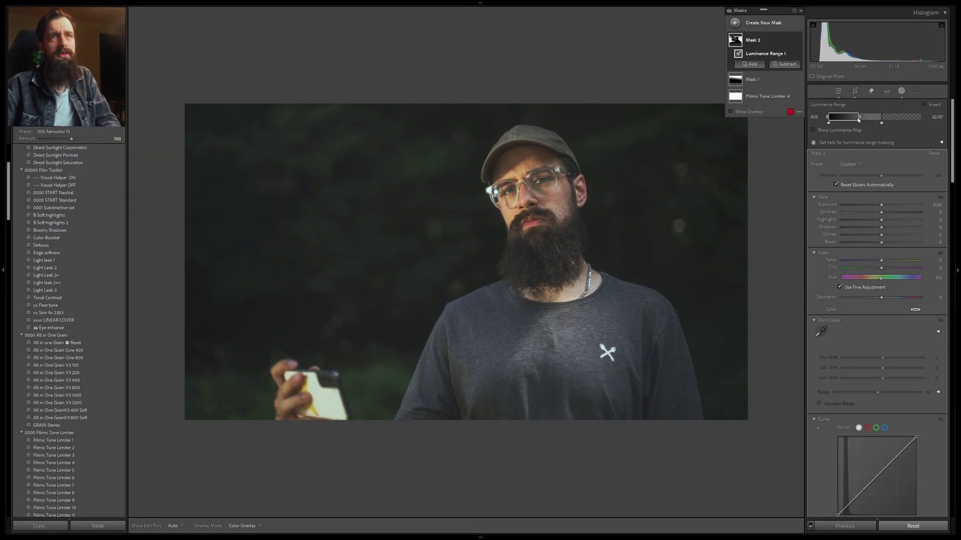
mouse_move(858, 119)
mouse_down()
mouse_move(846, 119)
mouse_move(862, 126)
mouse_up()
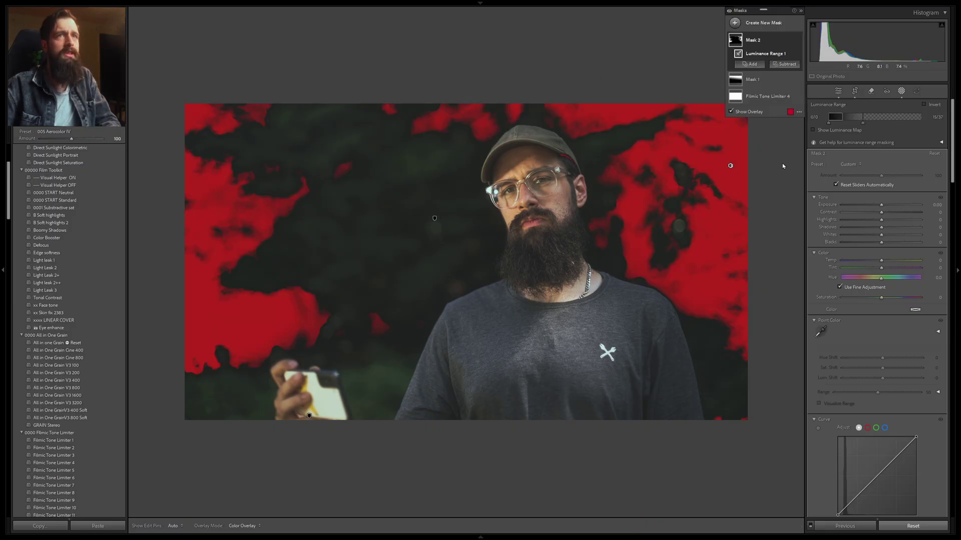
double_click(753, 40)
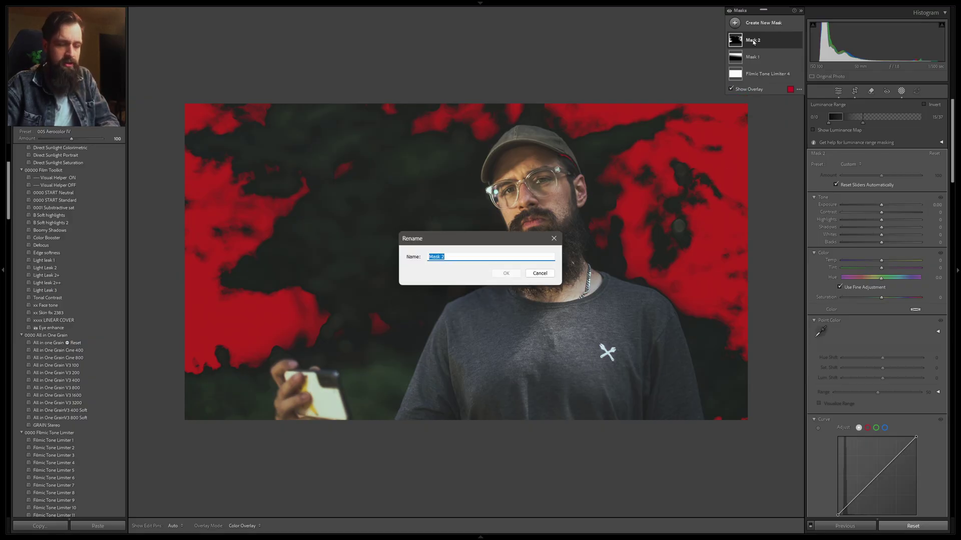
text(Grain Shadows)
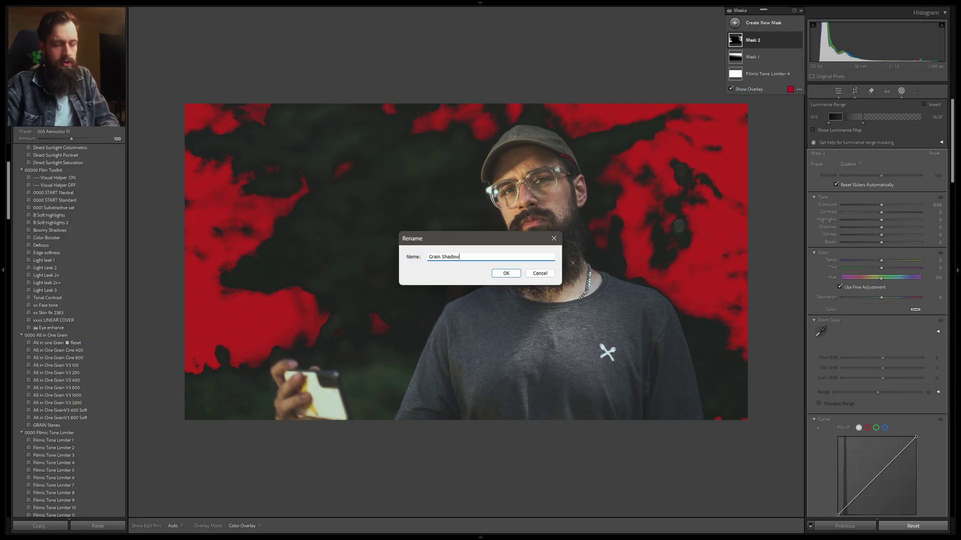
click(497, 272)
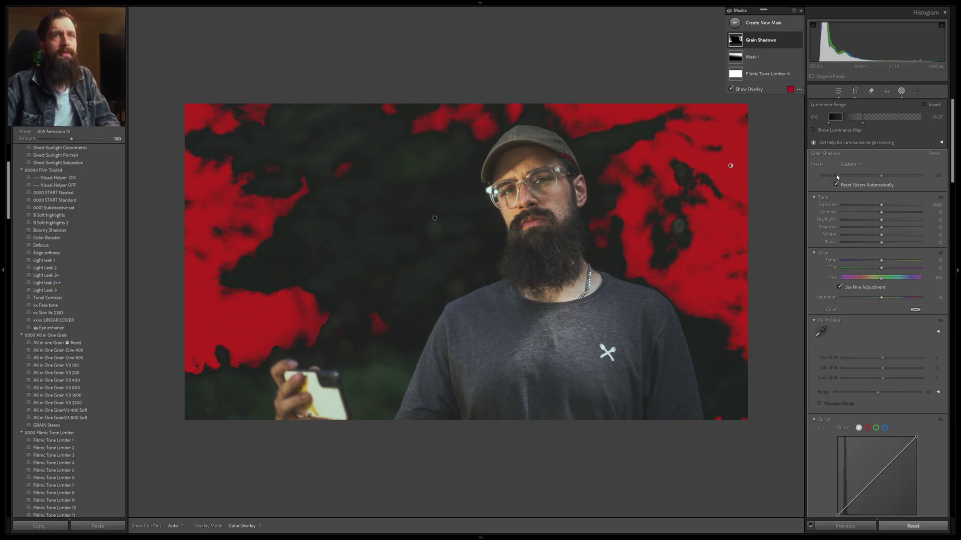
Duplicate the Grain Shadows mask and shift the copy's luminance range to 85–100.
right_click(736, 44)
click(787, 99)
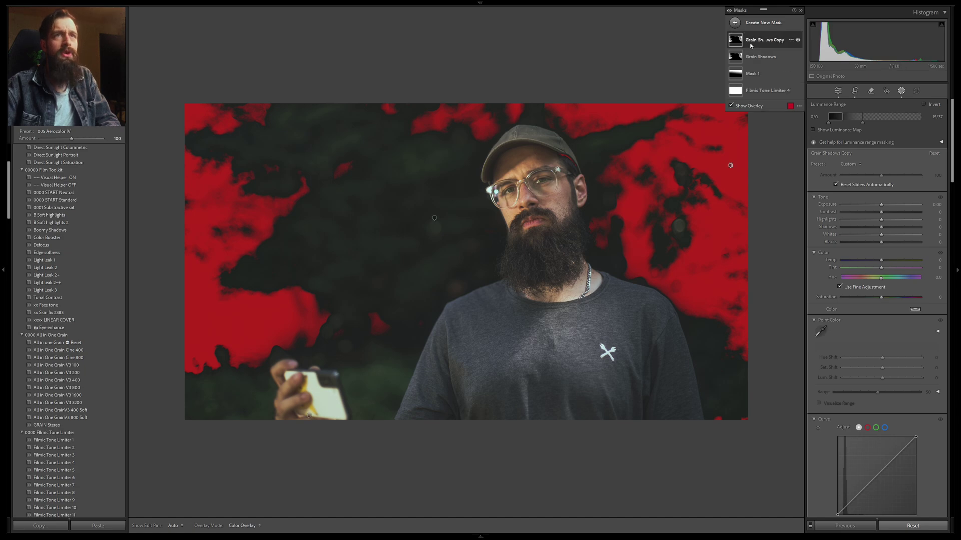
drag(828, 125, 895, 123)
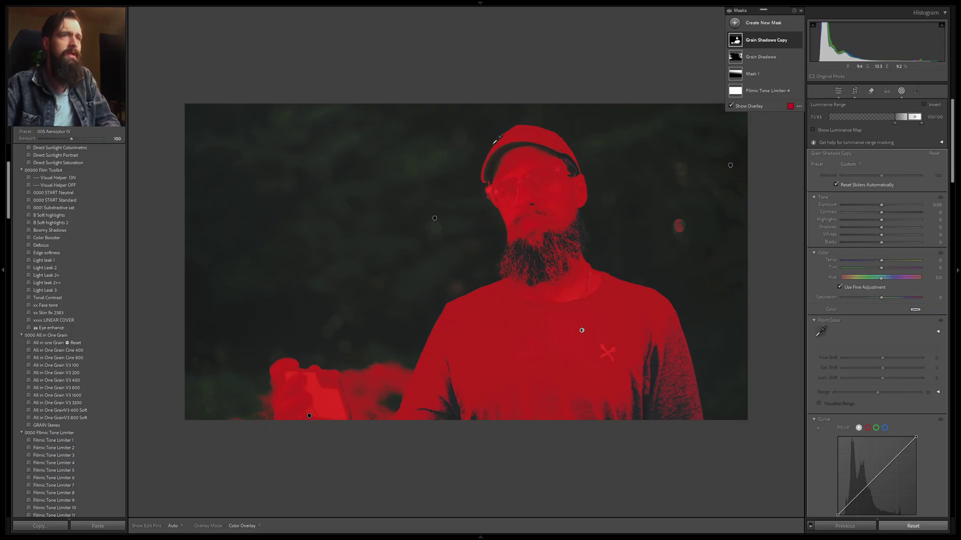
Rename the copied mask to Grain Highlights.
right_click(762, 40)
click(783, 46)
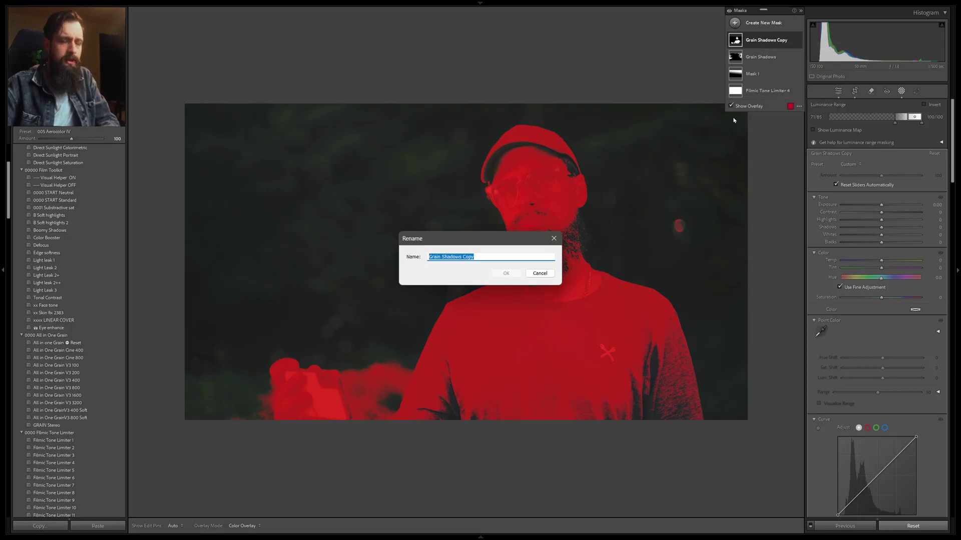
text(Grain Hig)
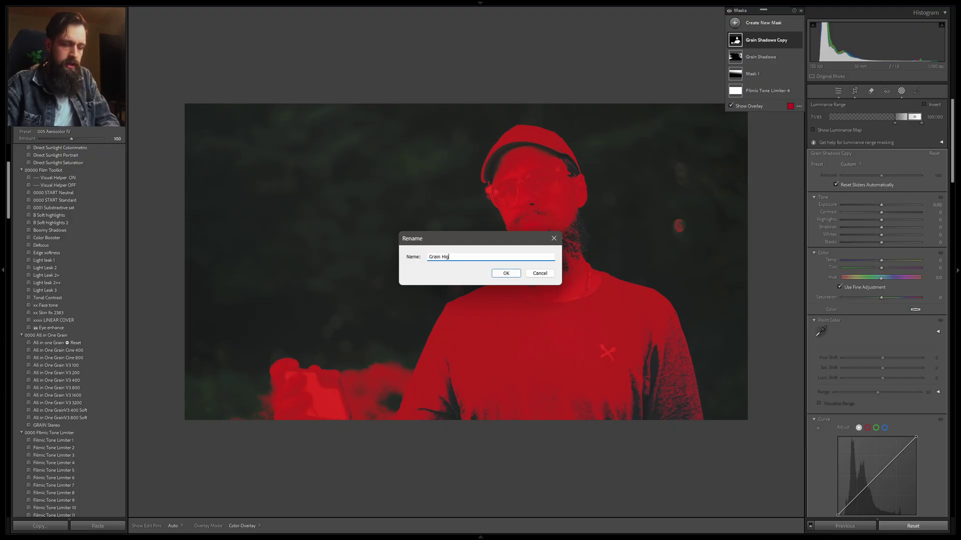
text(hlights)
key(Return)
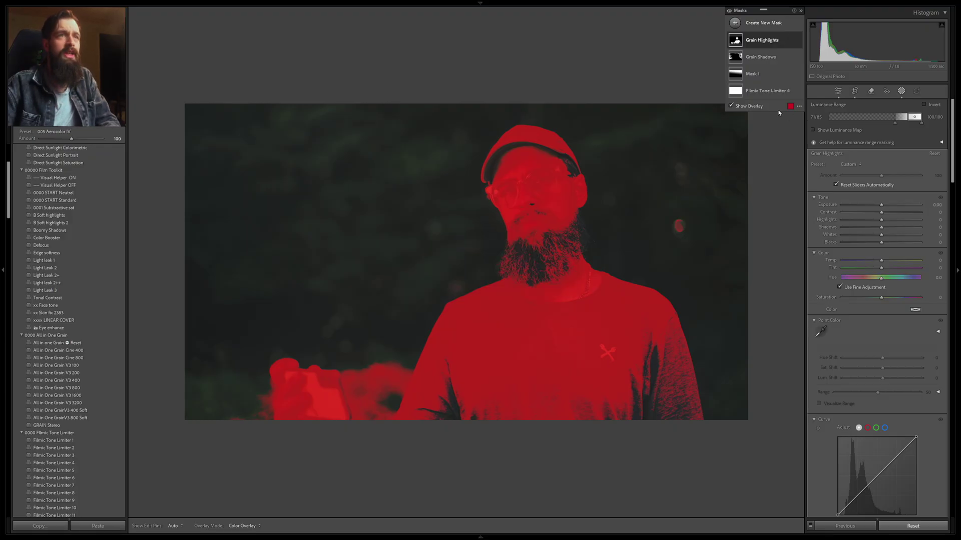
Add a new luminance range mask whose range covers the portrait's midtones.
click(734, 25)
click(773, 147)
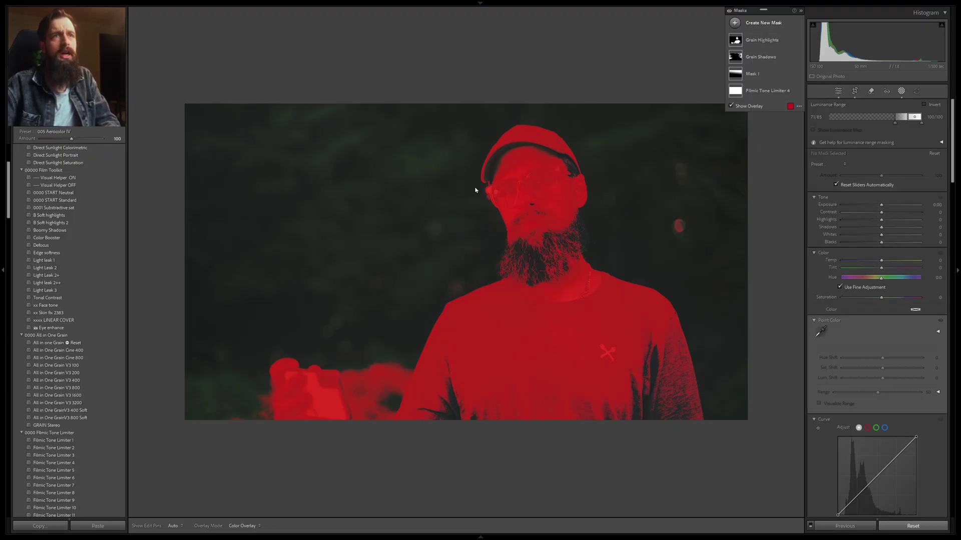
click(483, 311)
drag(911, 117, 882, 124)
drag(890, 125, 857, 119)
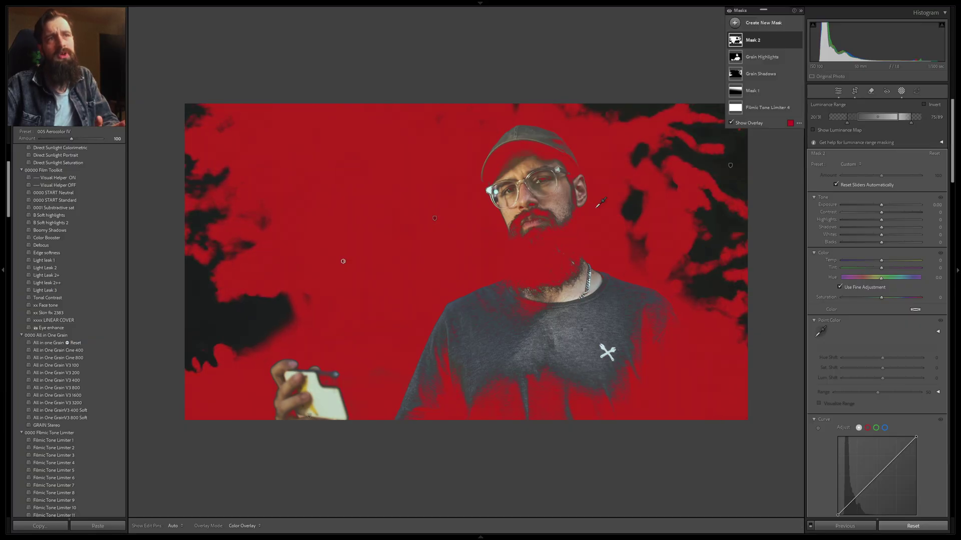
key(o)
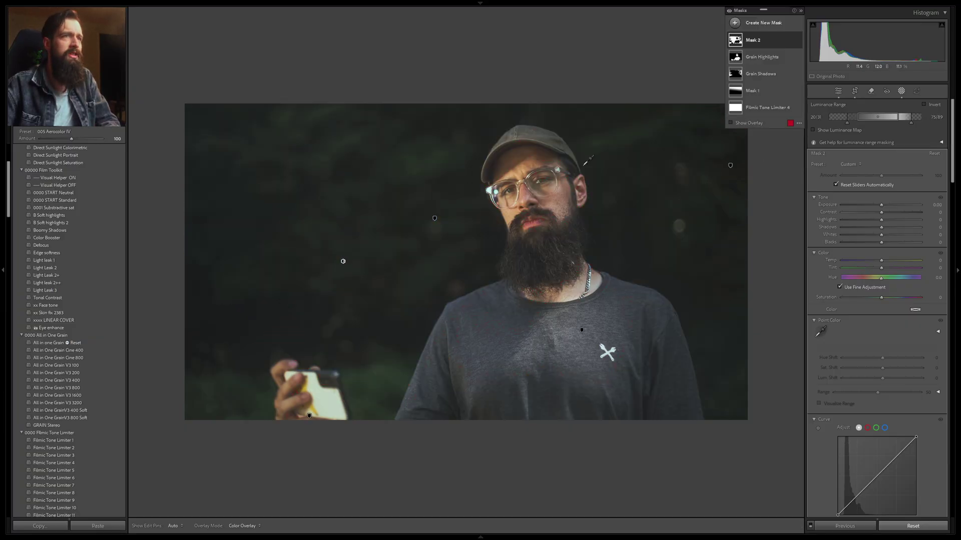
Rename the new Mask 2 to Grain Midtones.
right_click(752, 40)
click(778, 45)
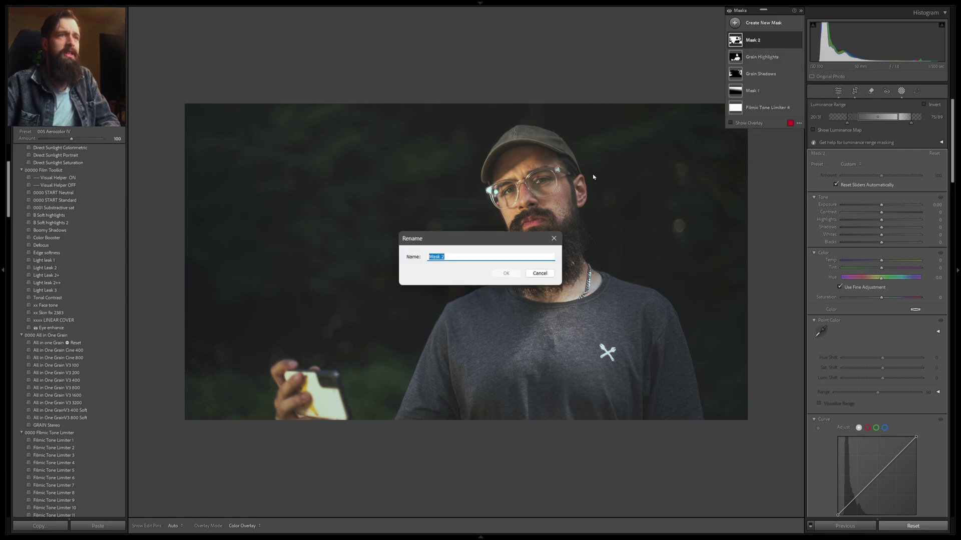
text(Grain Midt)
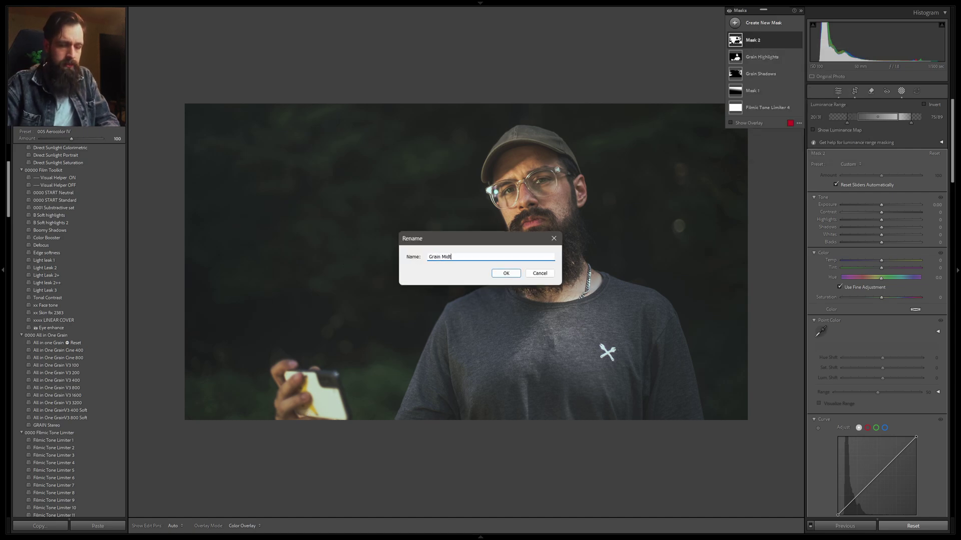
text(ones)
key(Return)
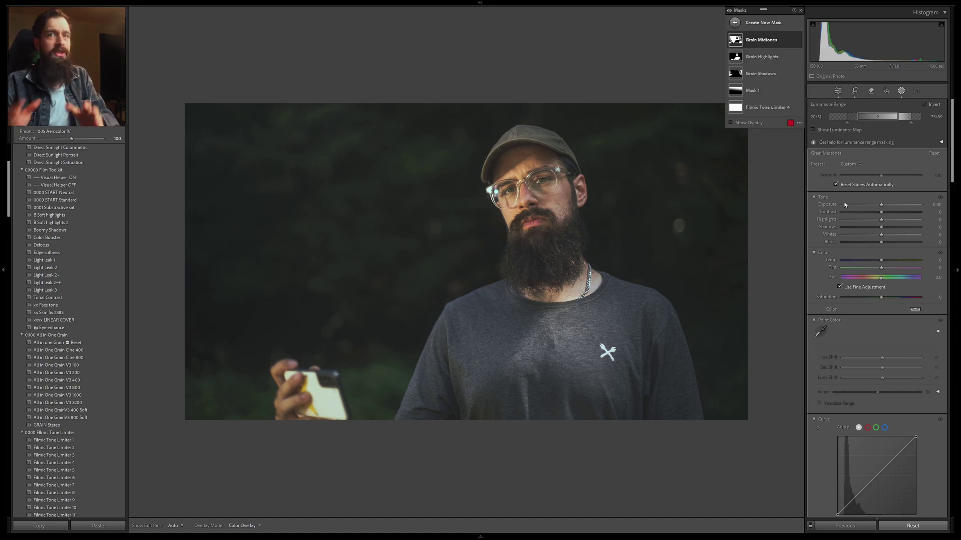
Set the global Effects Grain Amount to 32 and exit Masking.
scroll(844, 205, down, 10)
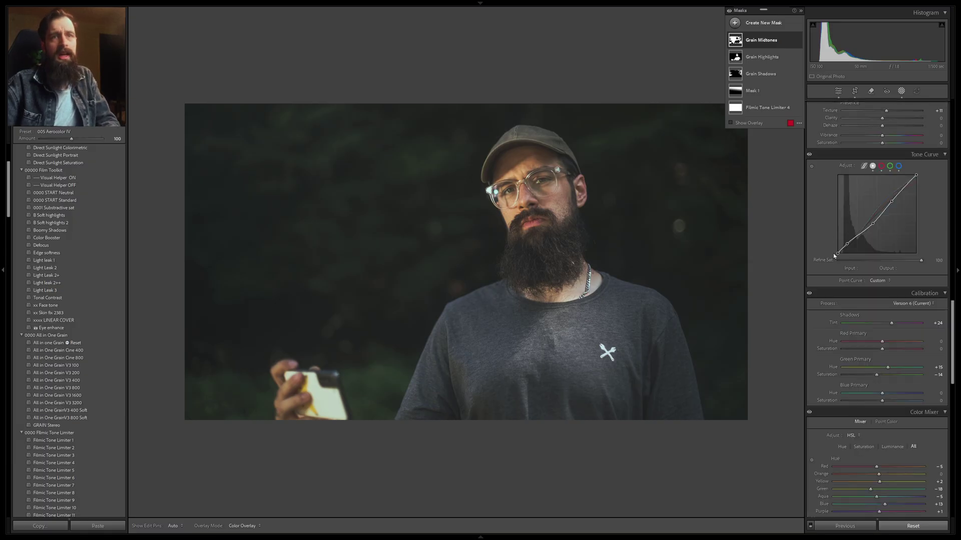
scroll(834, 258, down, 5)
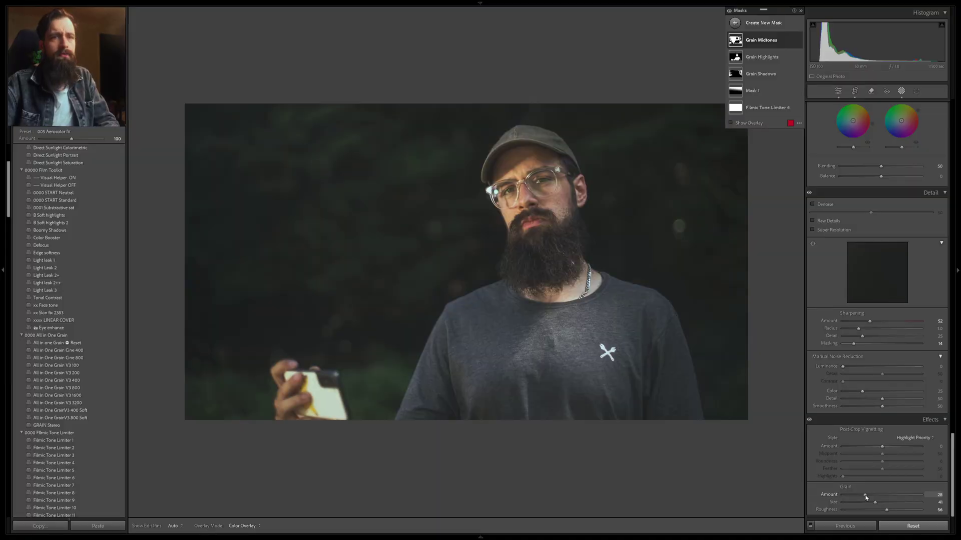
drag(867, 497, 869, 497)
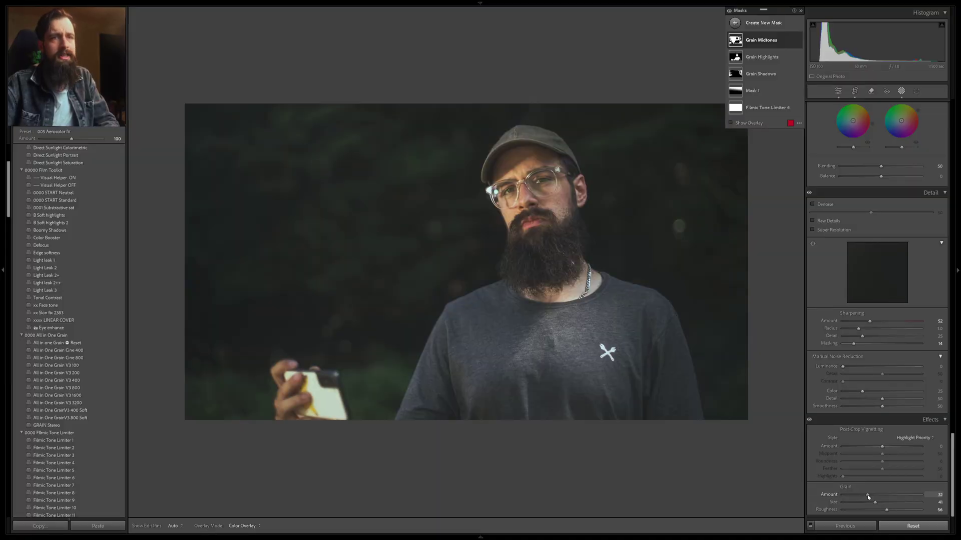
click(901, 90)
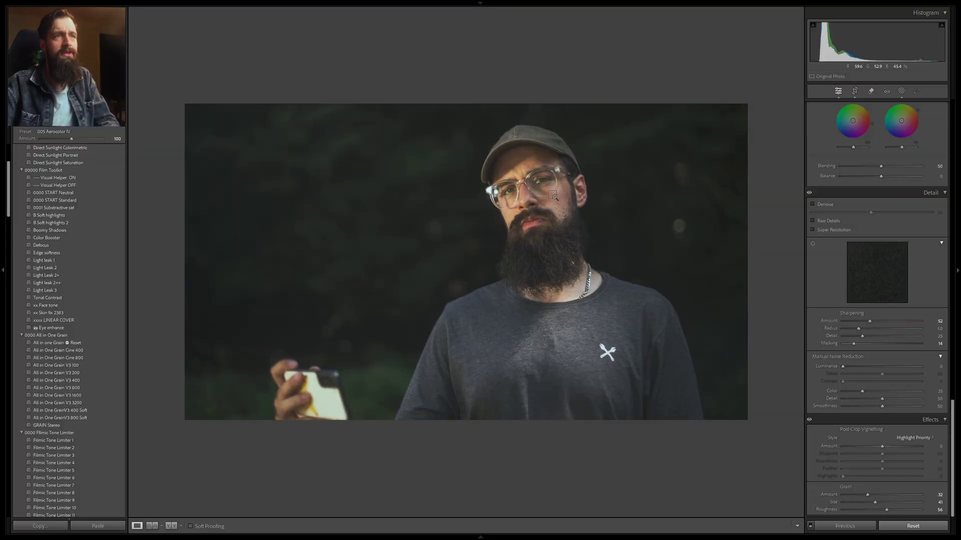
click(554, 197)
Set global grain to Size 45, Amount 36 and Roughness 64, checking it zoomed in.
drag(872, 505, 878, 502)
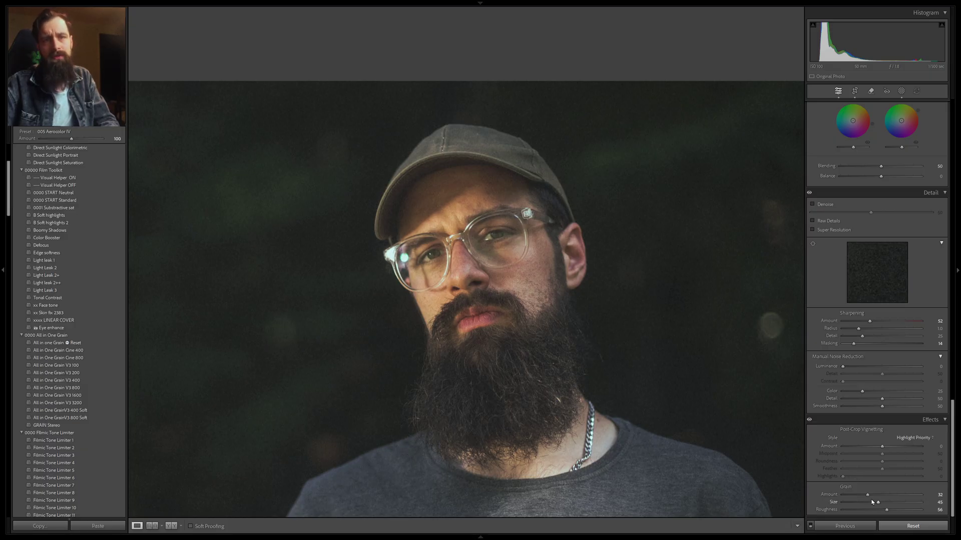
drag(868, 499, 872, 499)
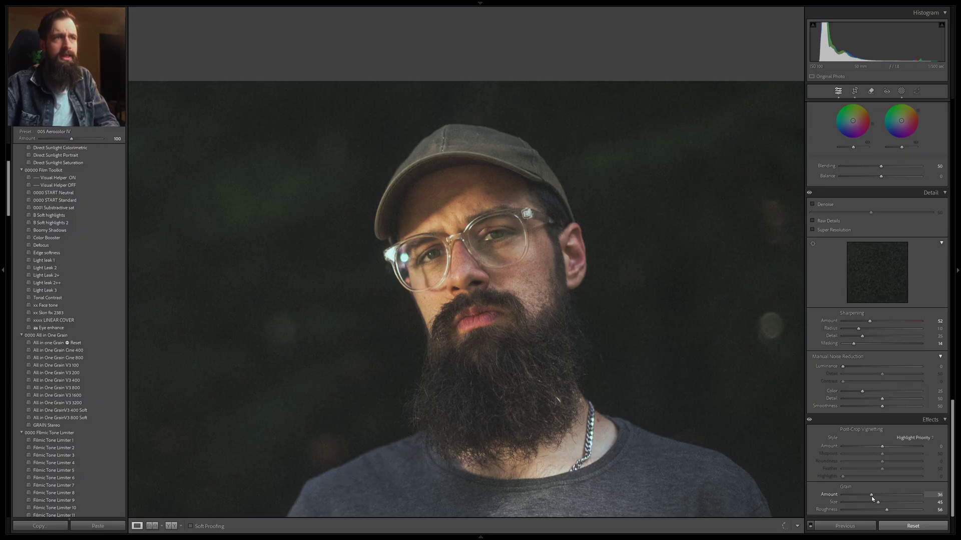
click(575, 315)
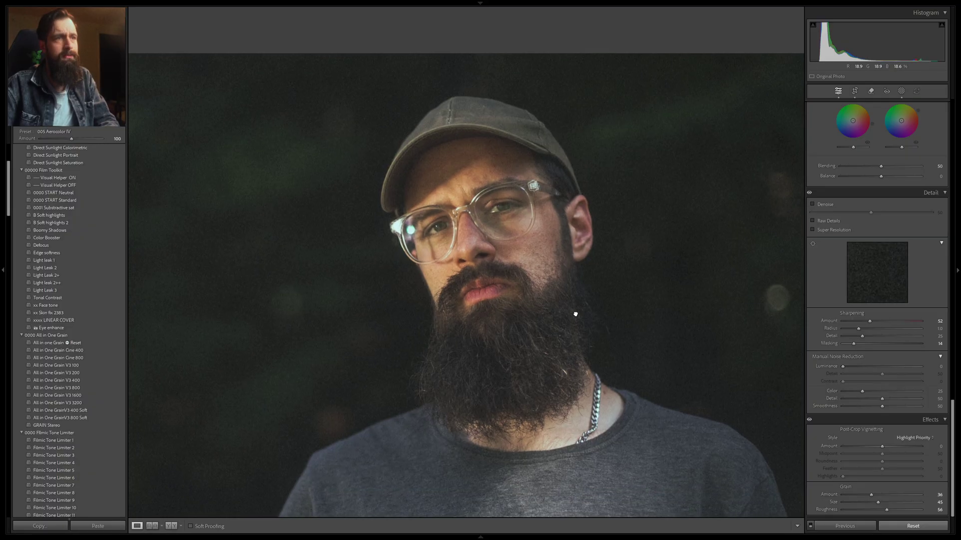
drag(738, 393, 660, 377)
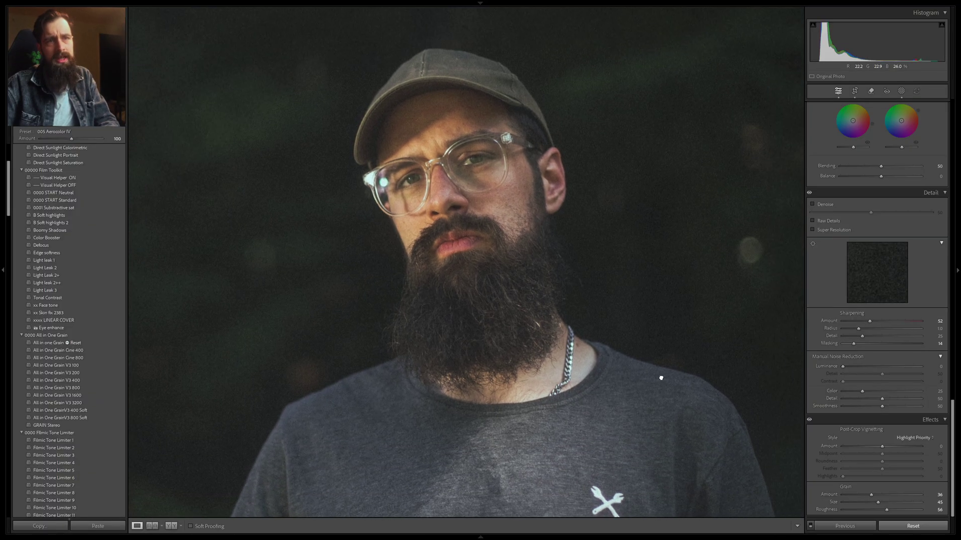
drag(890, 512, 894, 511)
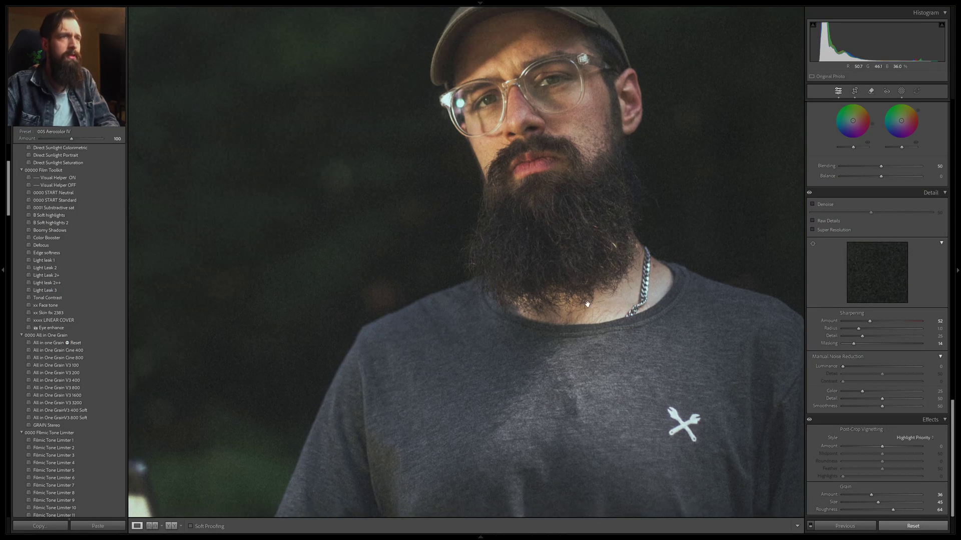
click(582, 309)
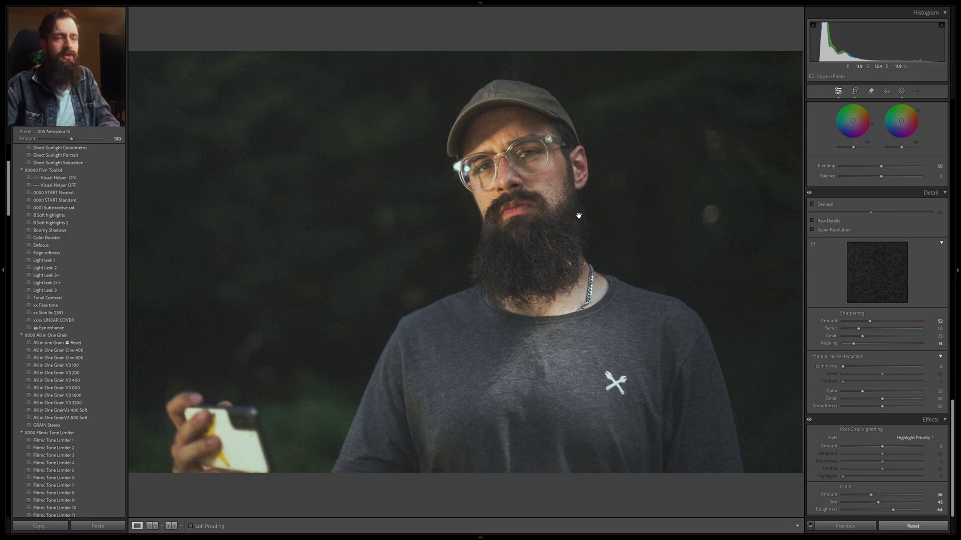
Move to the next photo and reopen its masks.
key(Right)
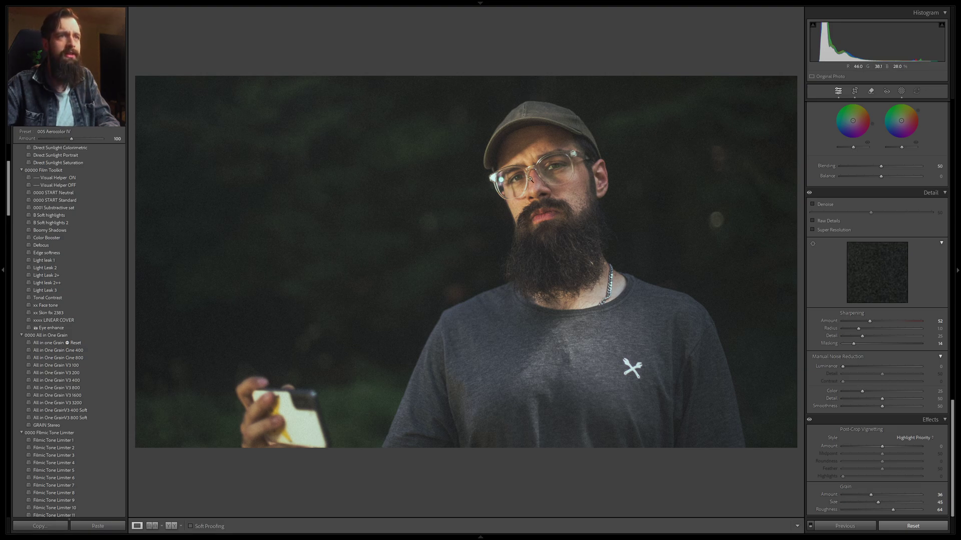
scroll(530, 179, up, 4)
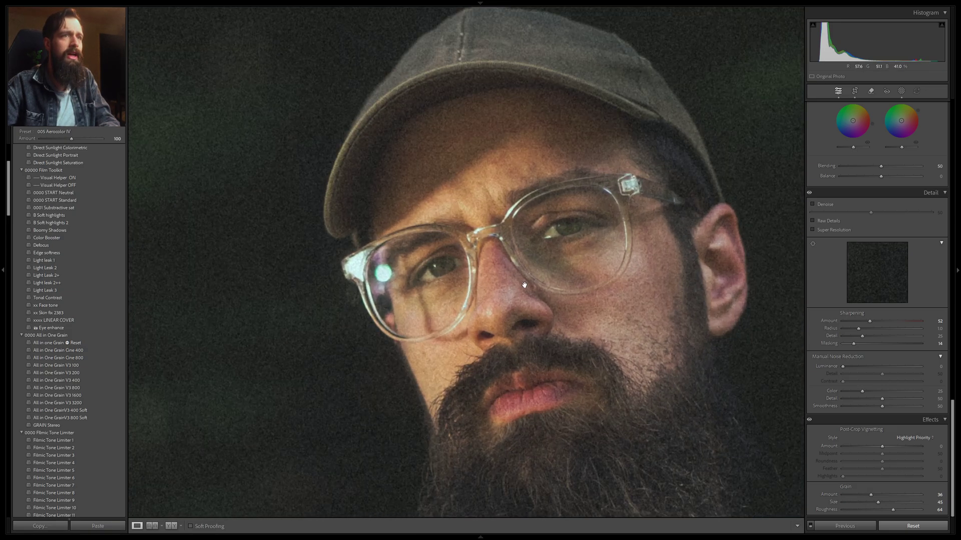
scroll(524, 286, down, 2)
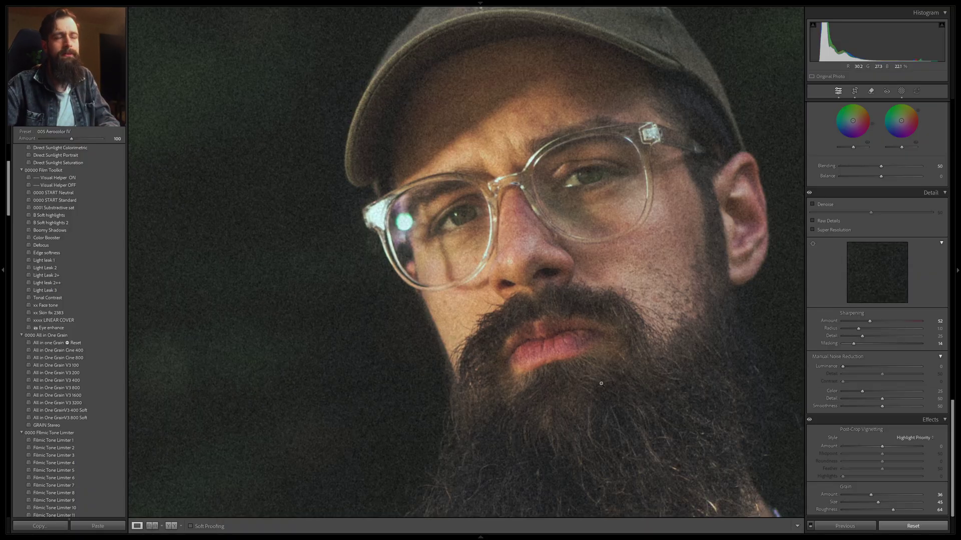
click(601, 384)
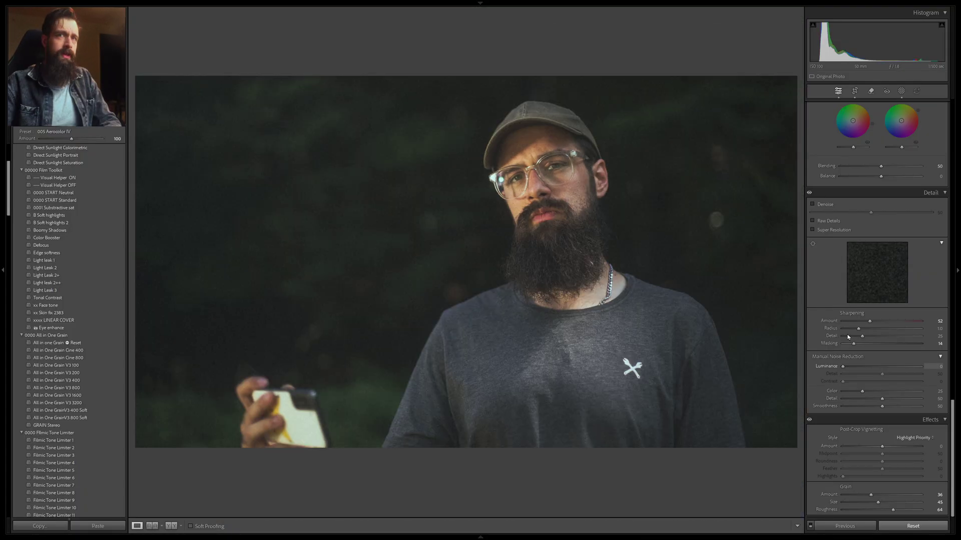
click(901, 91)
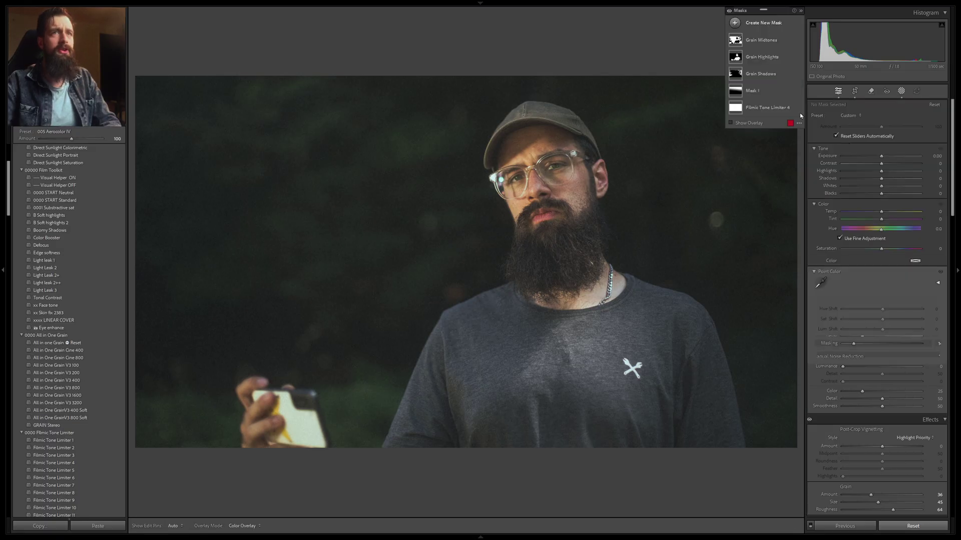
Raise Grain Amount slightly in Grain Shadows, then to about 5 in Grain Midtones.
scroll(840, 298, down, 5)
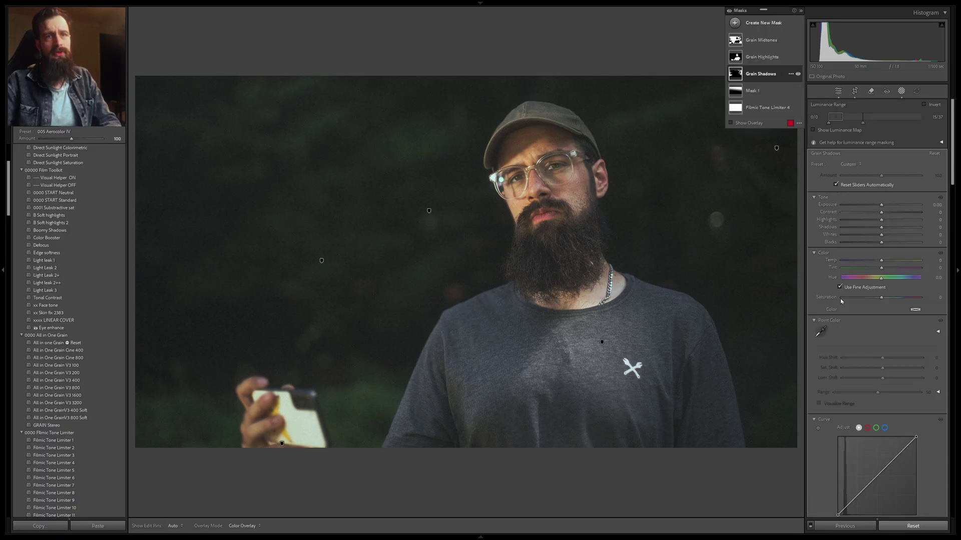
scroll(840, 298, down, 3)
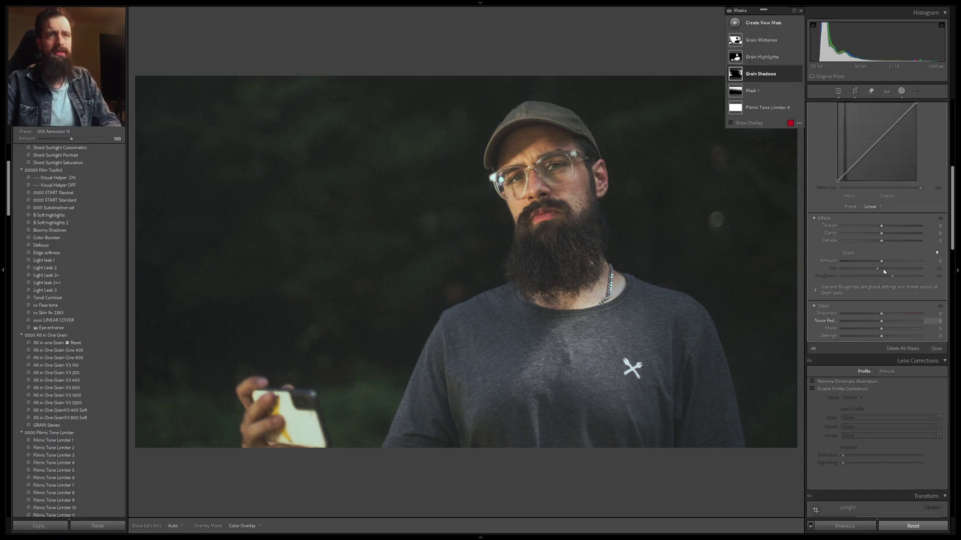
drag(883, 262, 890, 263)
key(ctrl+z)
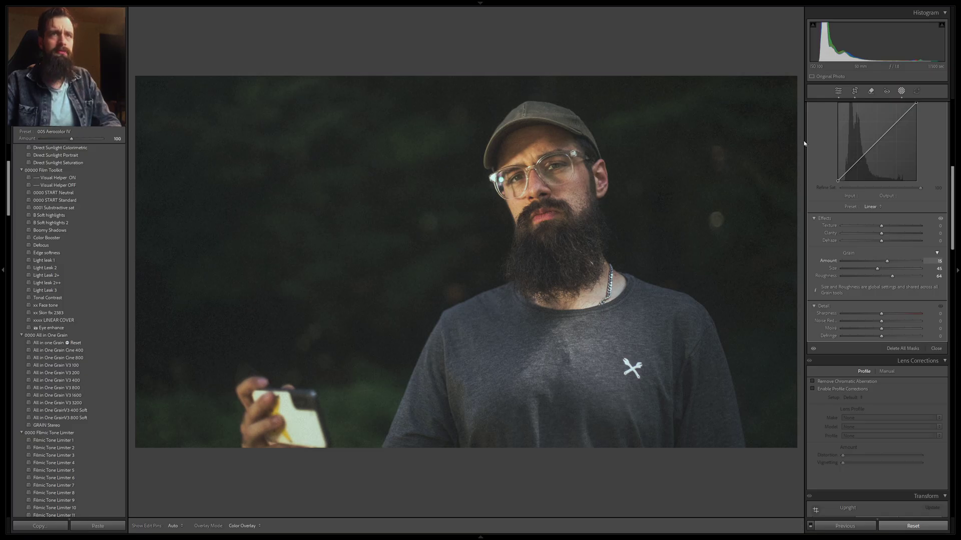
key(ctrl+z)
scroll(869, 231, down, 2)
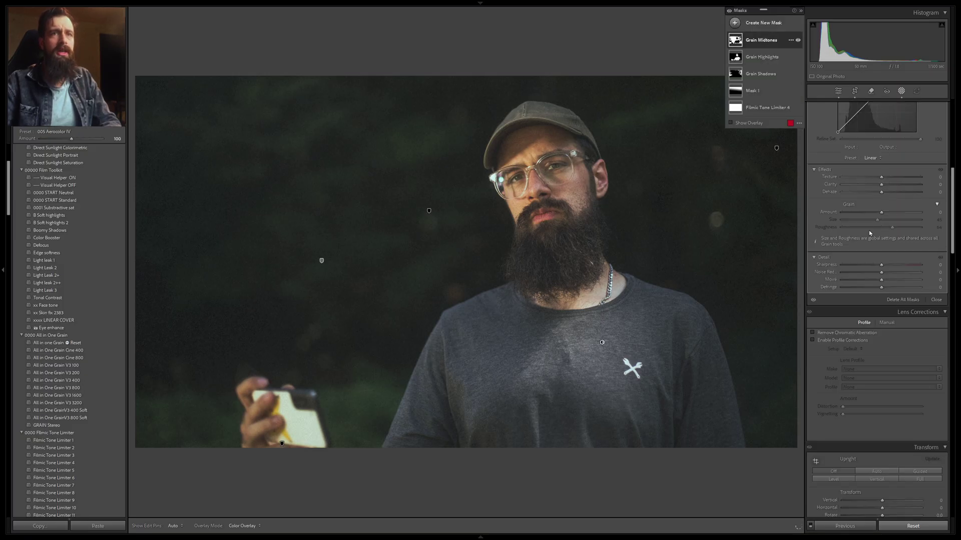
scroll(868, 231, up, 2)
drag(881, 261, 889, 264)
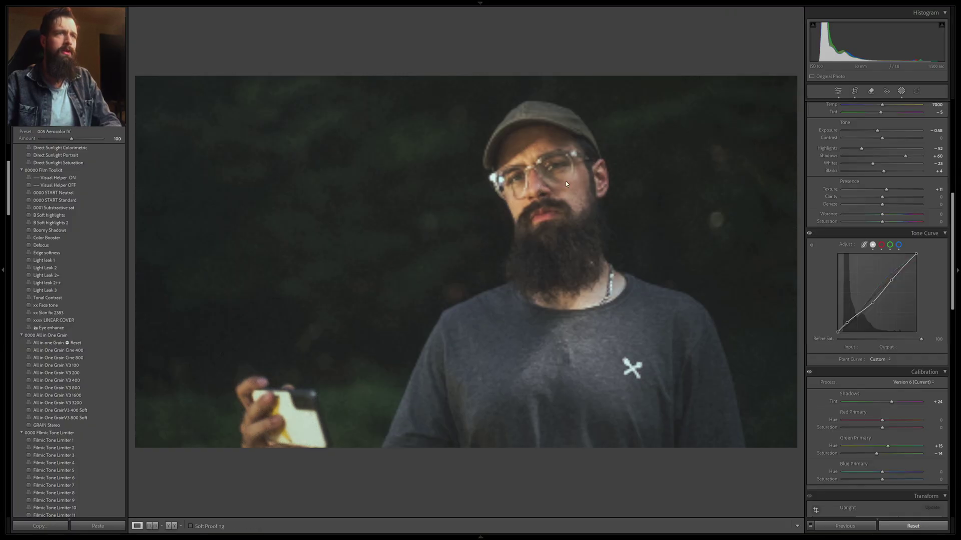
Exit mask editing with Shift+W to get back to the Basic adjustments.
key(shift+w)
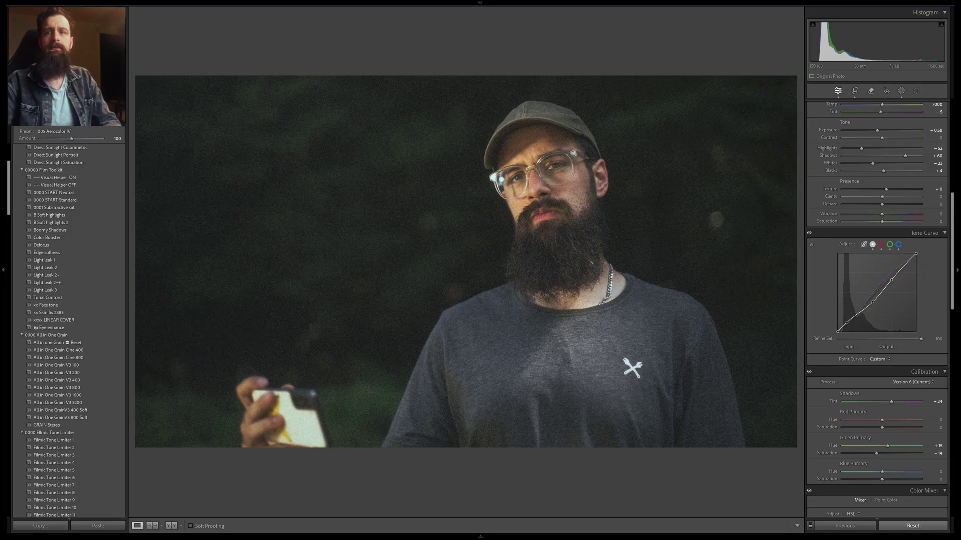
In the Grain Shadows mask, set Texture to -13, Clarity to -15 and lower Sharpness.
click(901, 92)
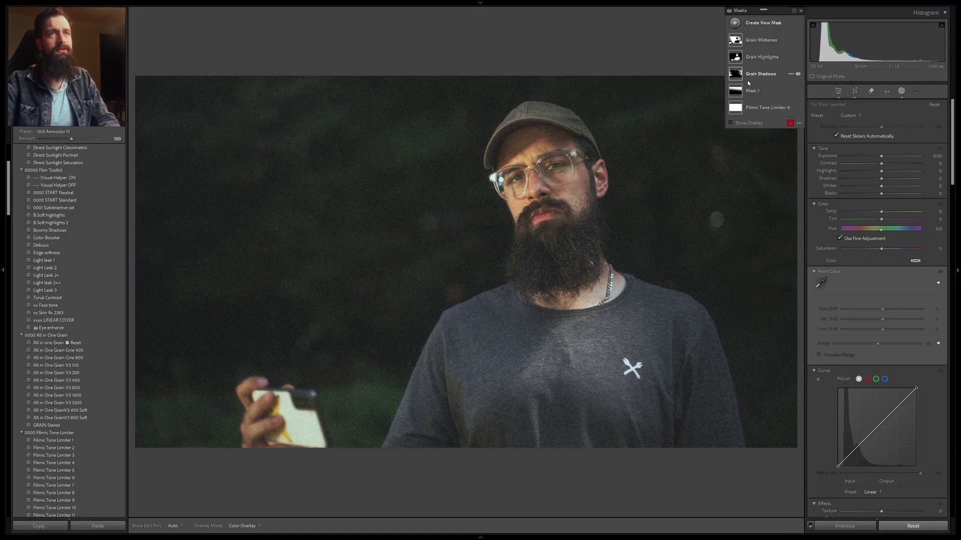
click(736, 75)
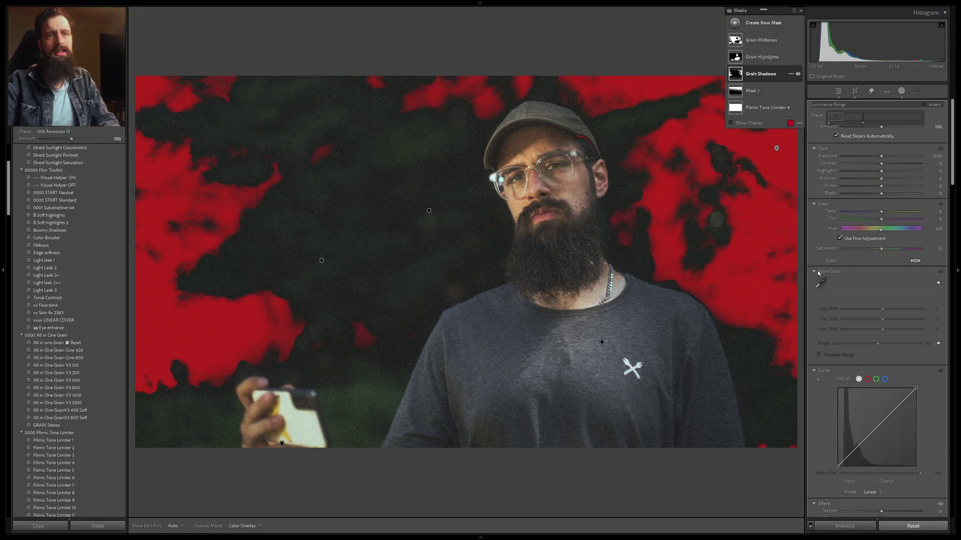
scroll(835, 333, down, 3)
mouse_move(881, 345)
mouse_down()
mouse_move(877, 338)
mouse_move(876, 345)
mouse_up()
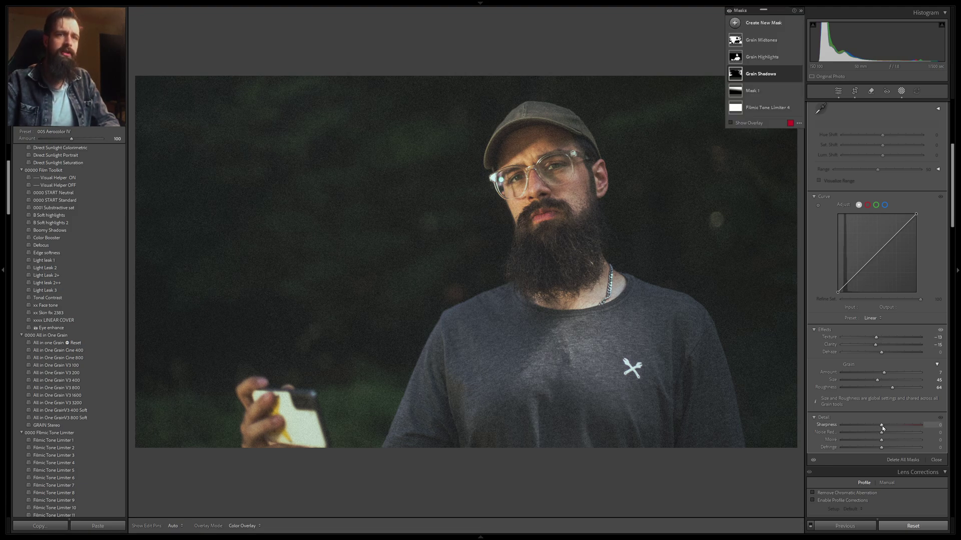
drag(881, 425, 873, 425)
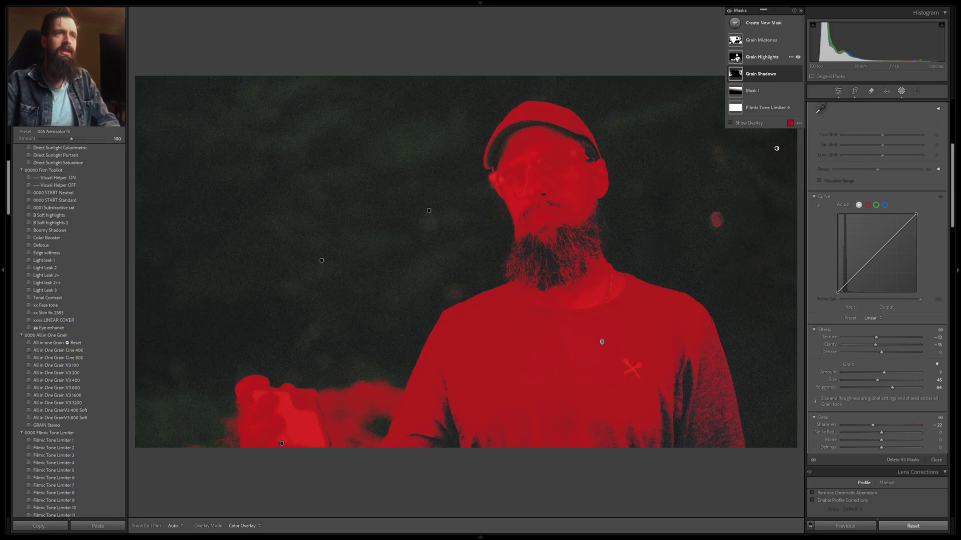
Lower the Grain Midtones mask's Sharpness to -5.
click(735, 58)
click(759, 40)
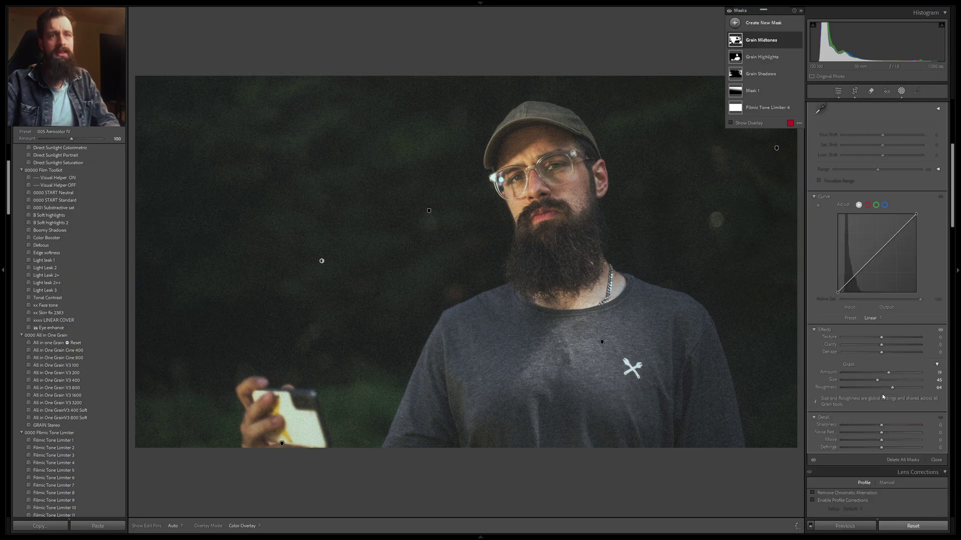
drag(885, 425, 879, 424)
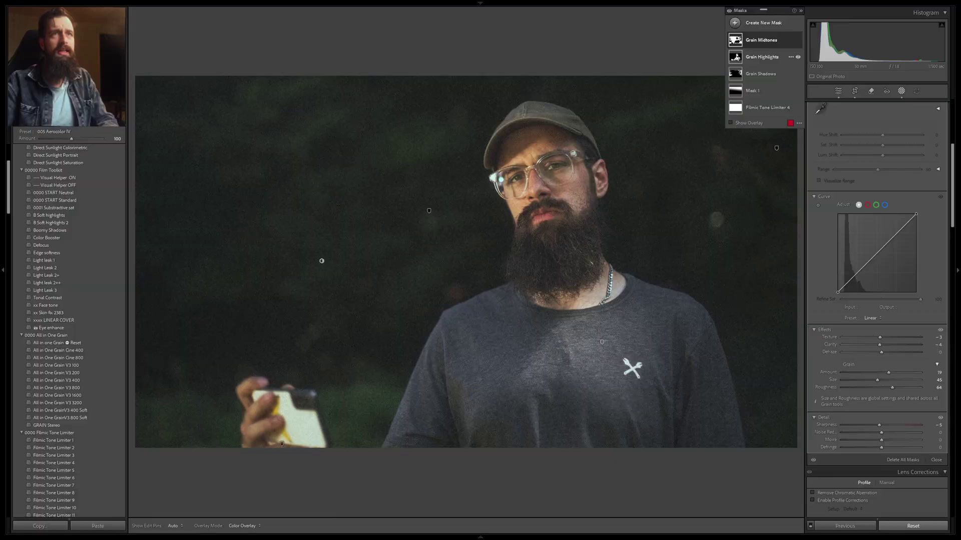
Set Grain Highlights Texture to about -3 and Sharpness to about 4, then exit masking.
click(762, 56)
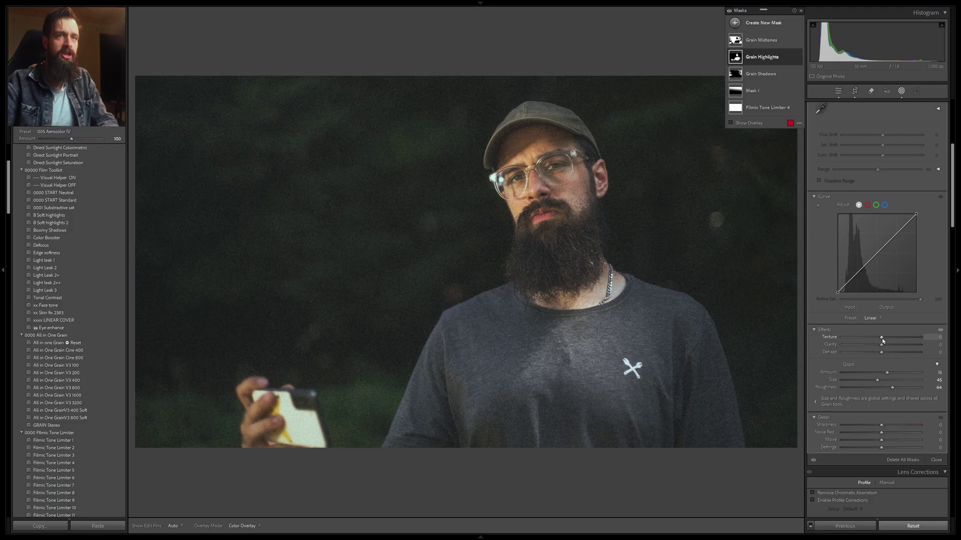
drag(883, 340, 882, 339)
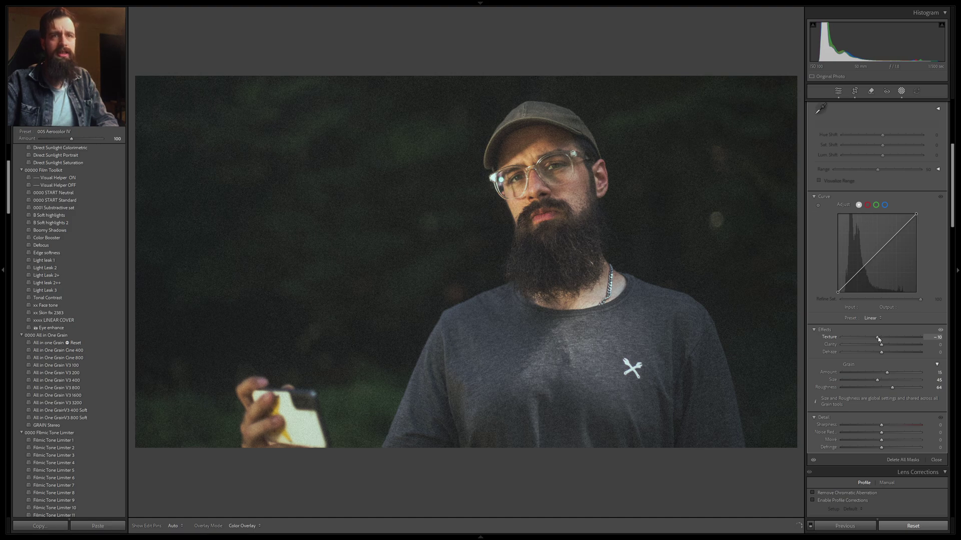
drag(883, 429, 887, 428)
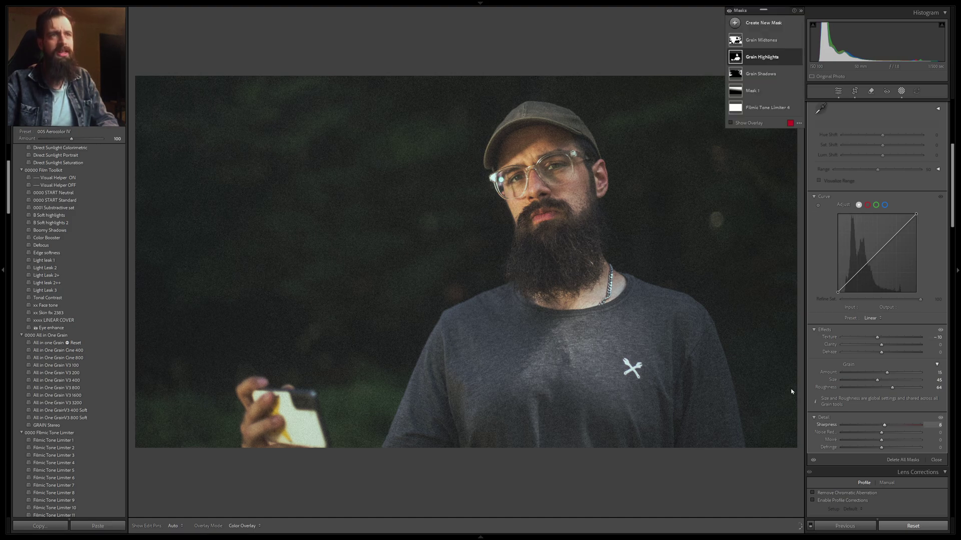
click(901, 91)
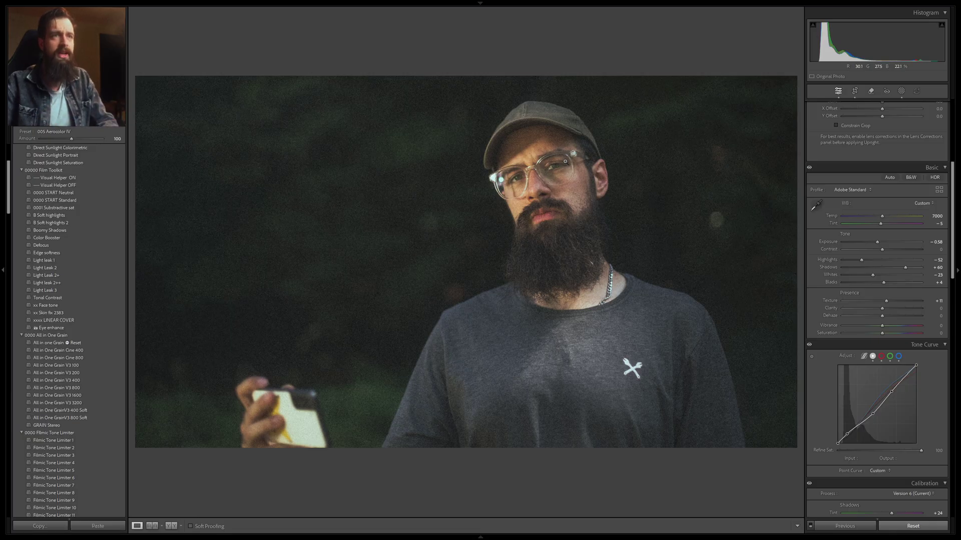
scroll(912, 389, up, 5)
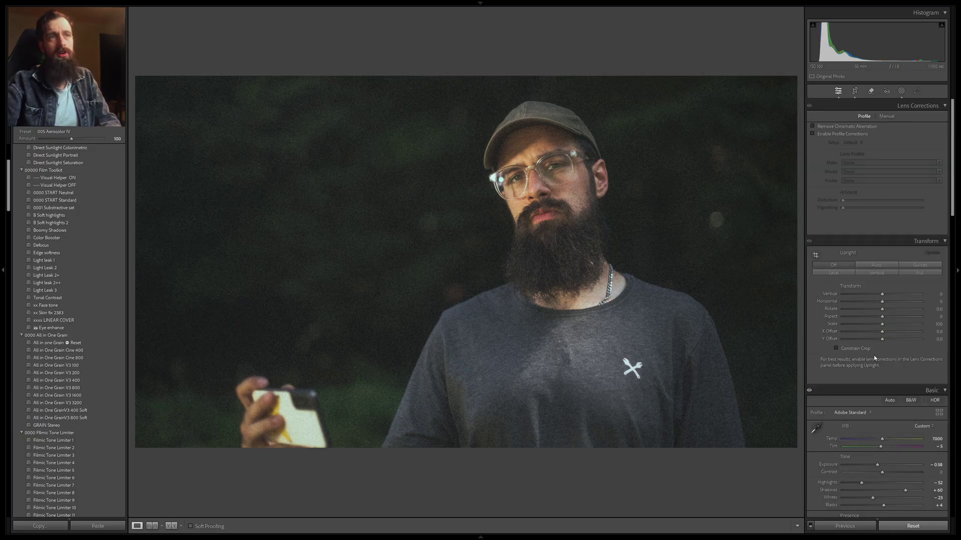
click(515, 256)
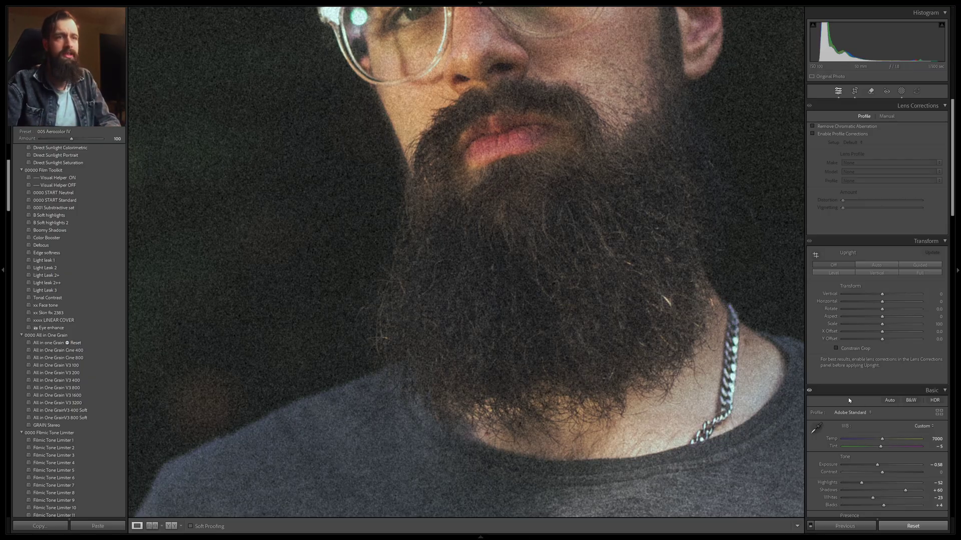
scroll(624, 258, up, 5)
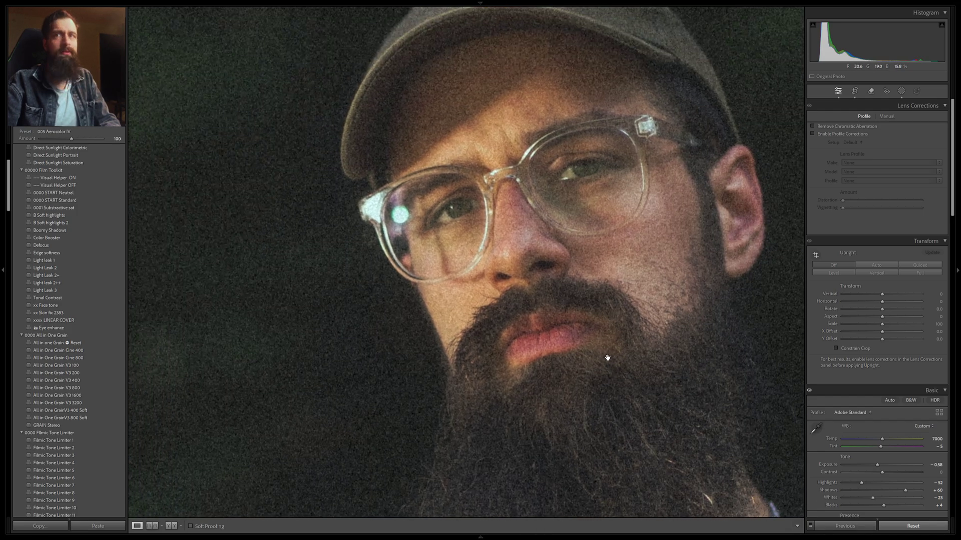
scroll(589, 290, left, 5)
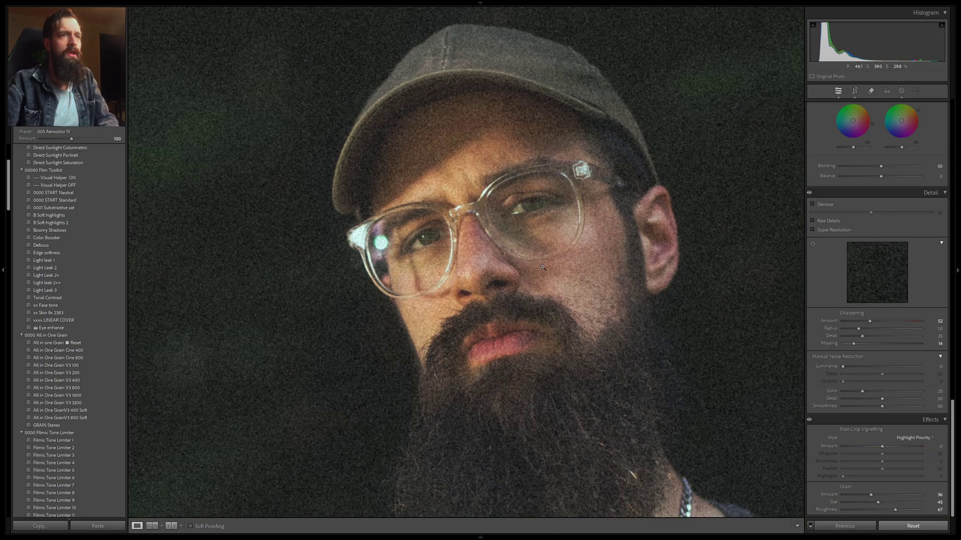
click(543, 267)
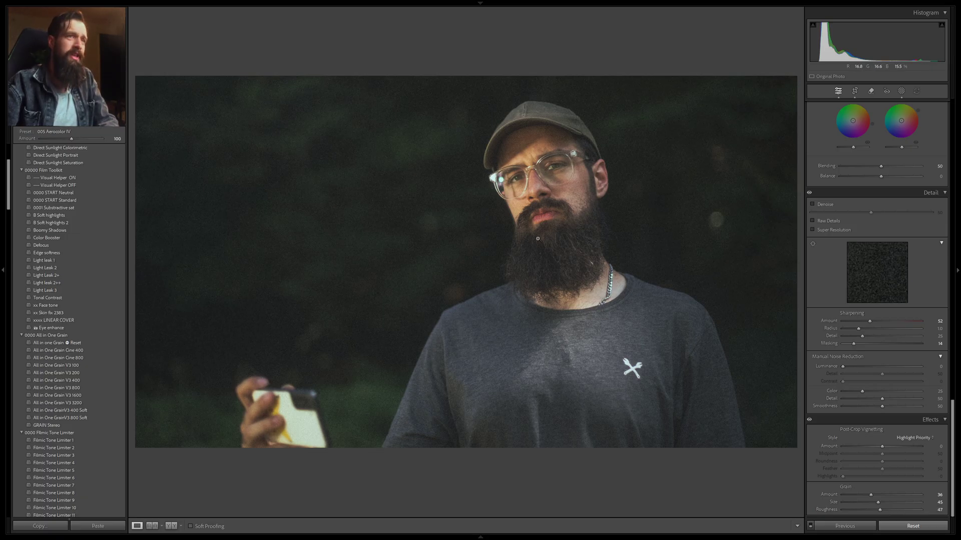
click(581, 222)
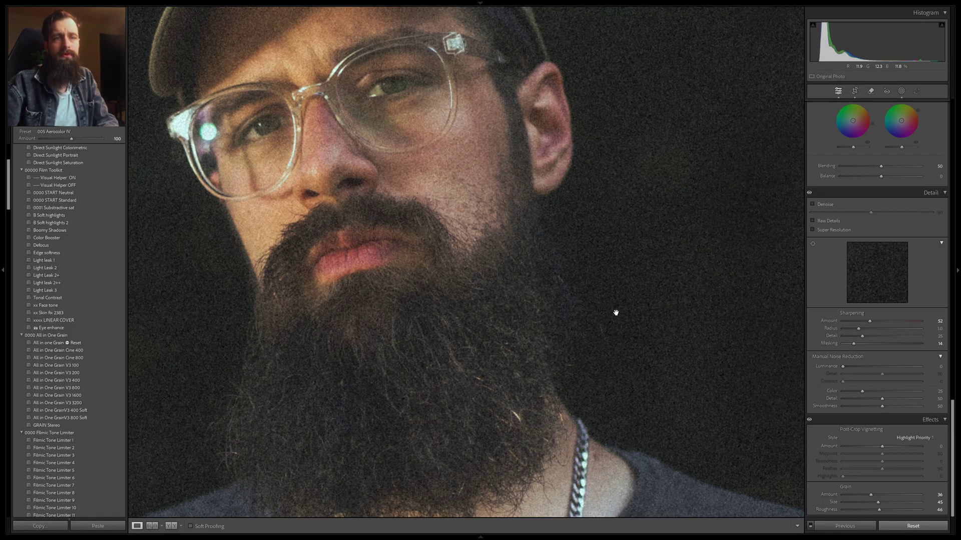
double_click(568, 317)
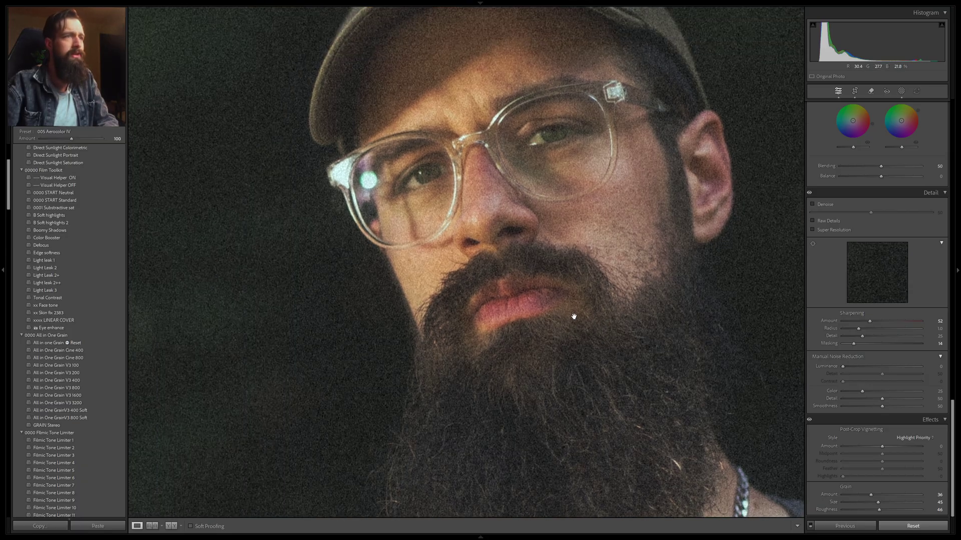
click(541, 314)
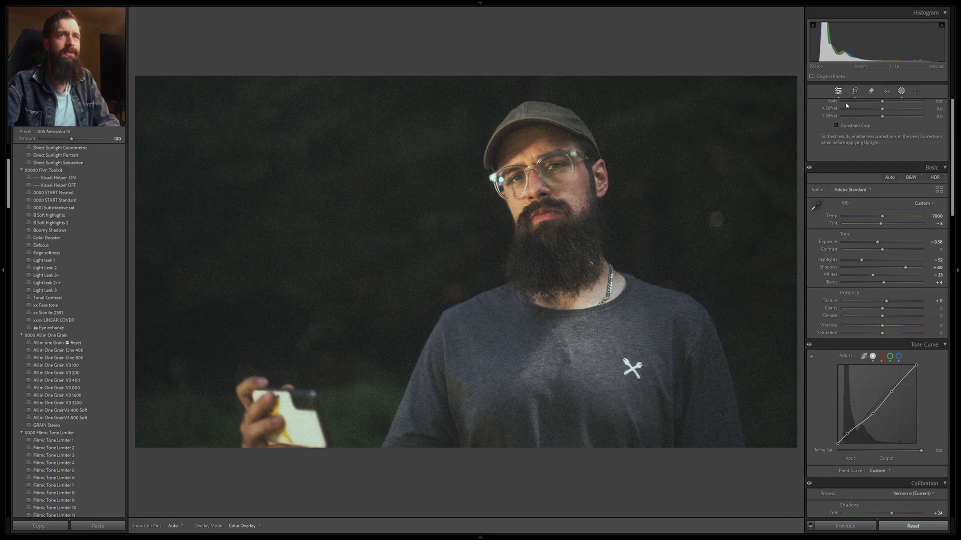
Bring the Grain Shadows mask's Dehaze down to -26 and Exposure to -0.13.
click(901, 90)
click(735, 75)
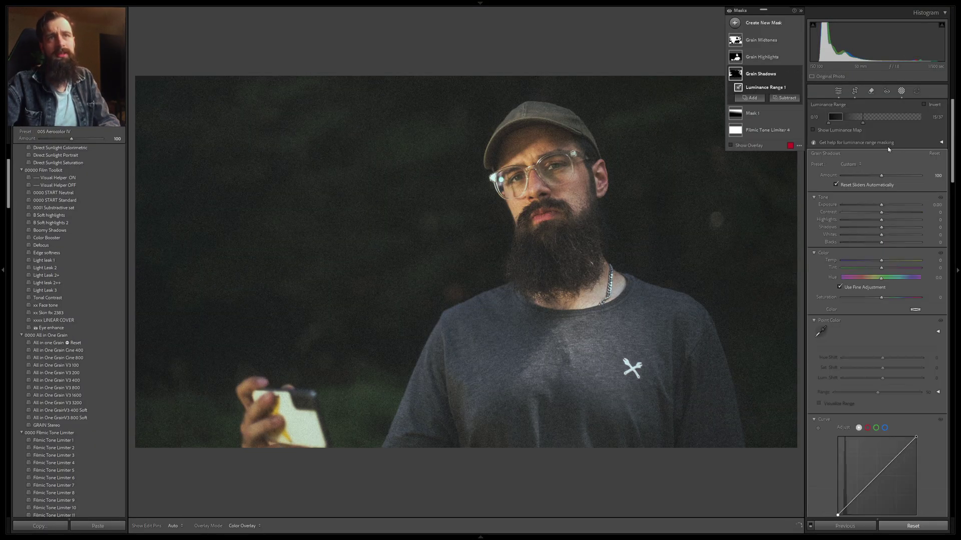
scroll(867, 238, down, 5)
drag(881, 352, 878, 355)
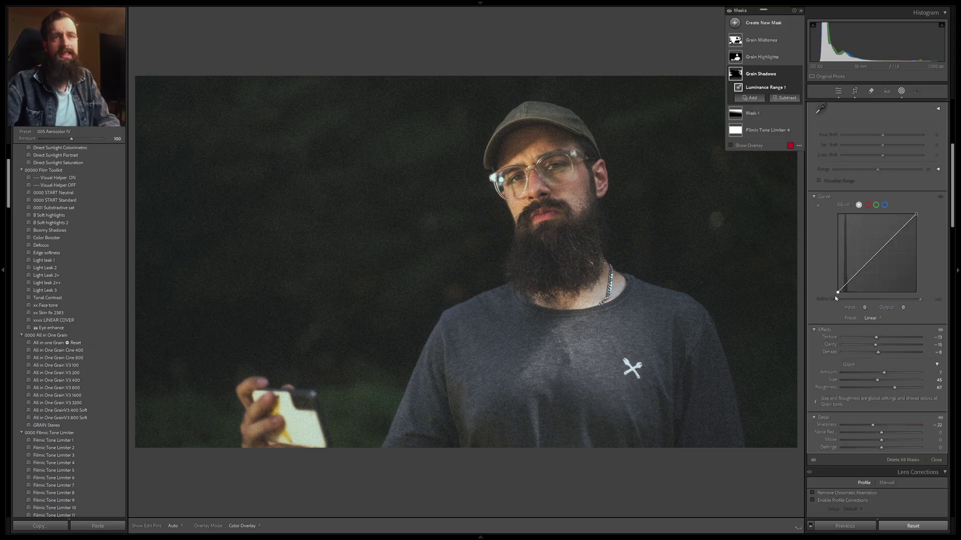
scroll(866, 213, up, 5)
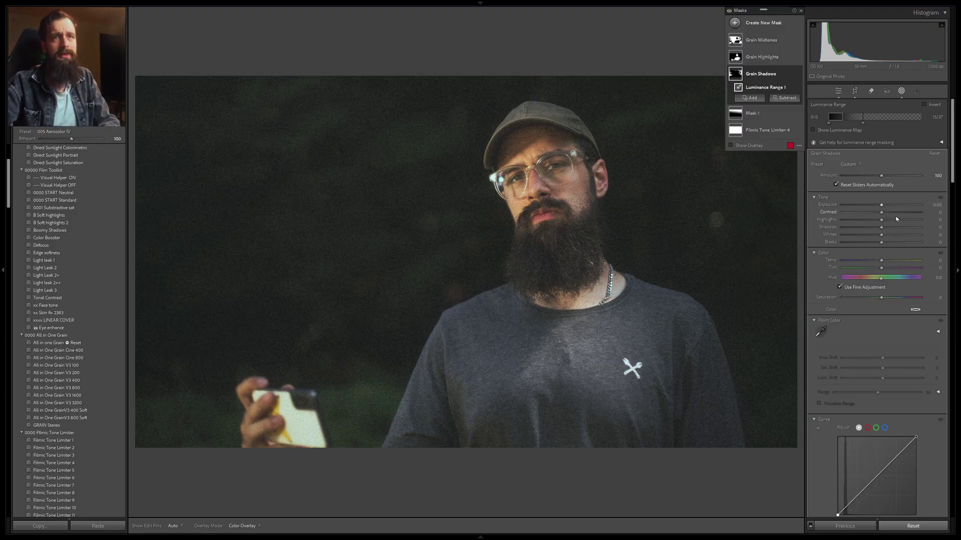
scroll(858, 263, down, 5)
drag(878, 357, 859, 356)
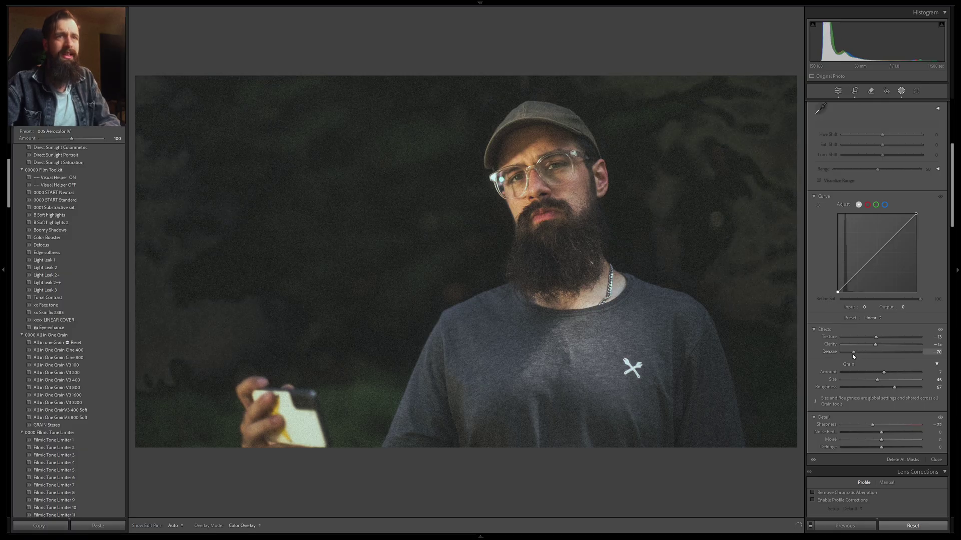
scroll(822, 253, up, 5)
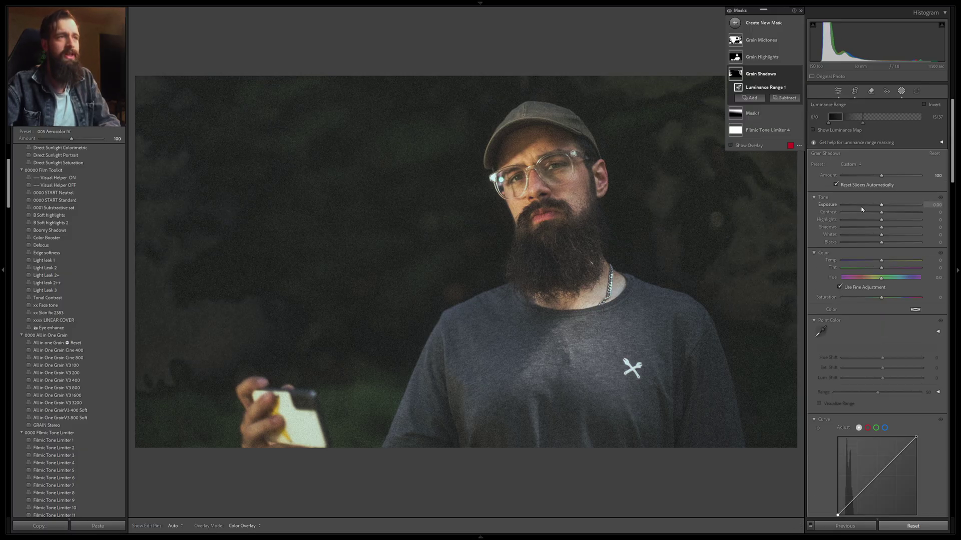
drag(881, 206, 872, 206)
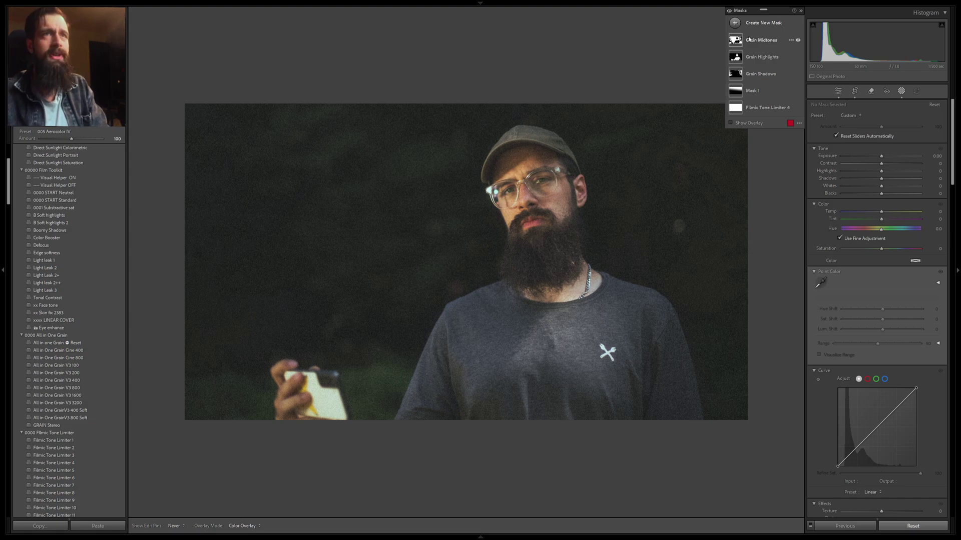
Draw a linear gradient from mid-frame to the top and raise its Exposure to 0.71.
click(736, 24)
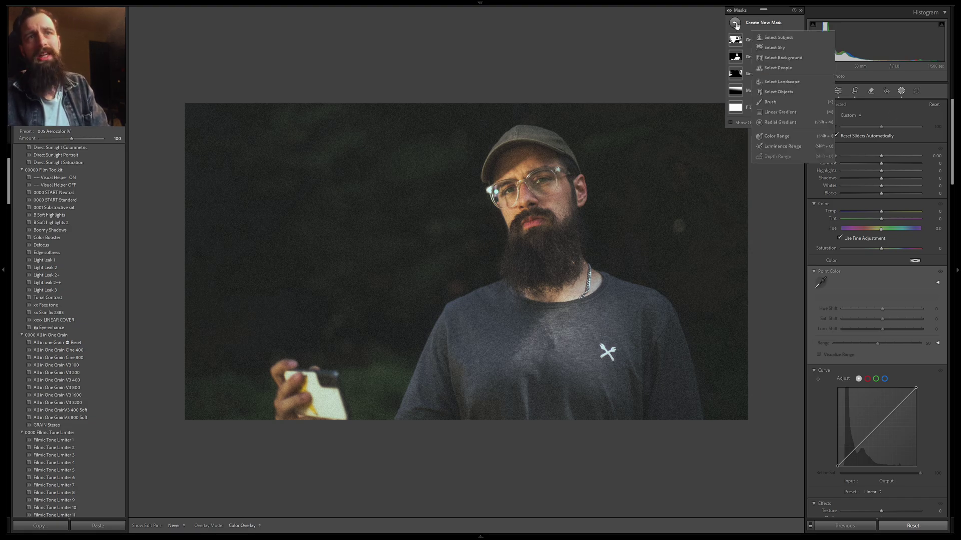
click(787, 117)
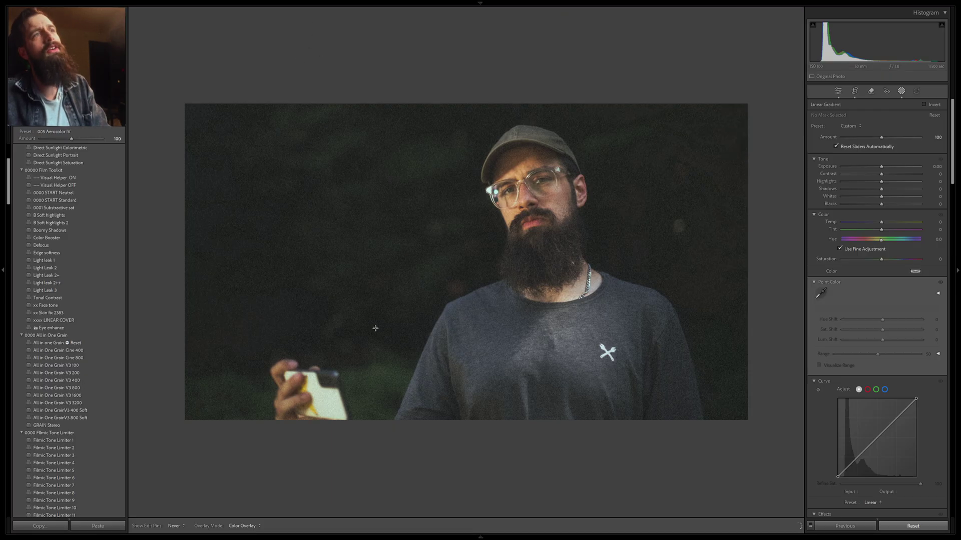
drag(375, 326, 314, 28)
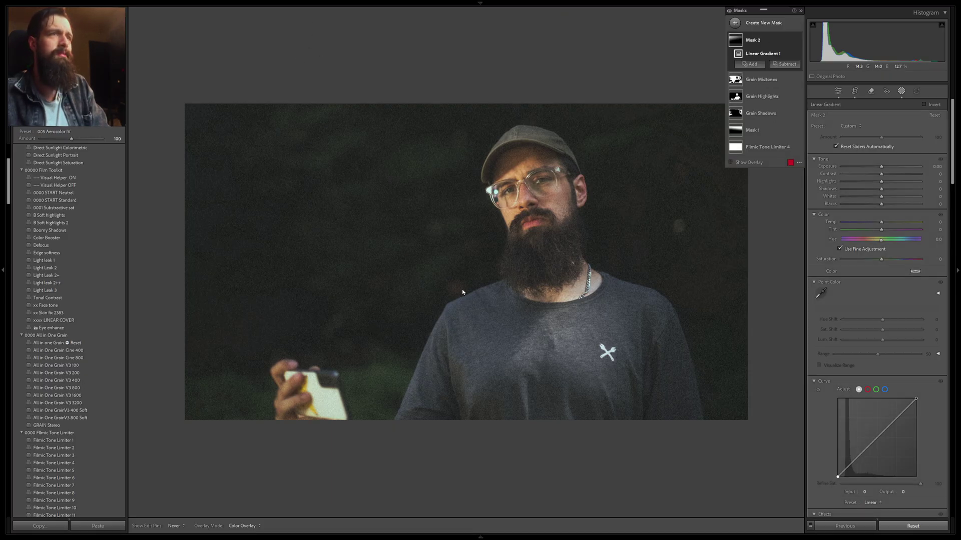
click(731, 162)
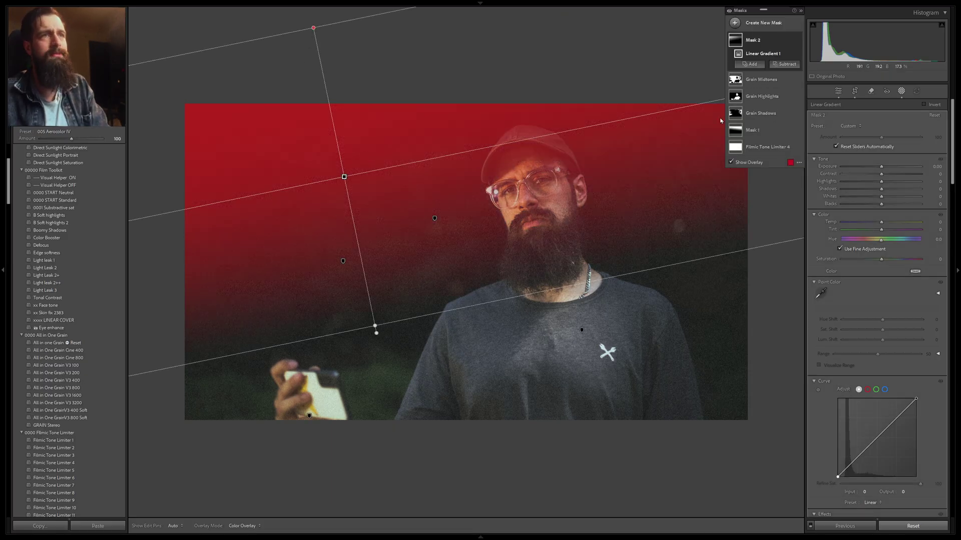
drag(883, 166, 889, 167)
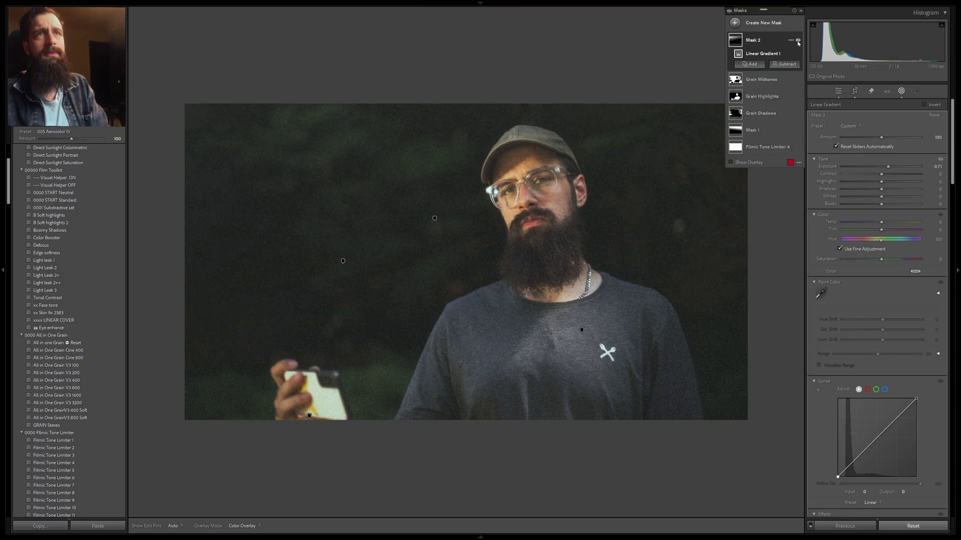
Toggle the gradient mask's visibility off and on to compare the effect.
click(797, 40)
click(798, 40)
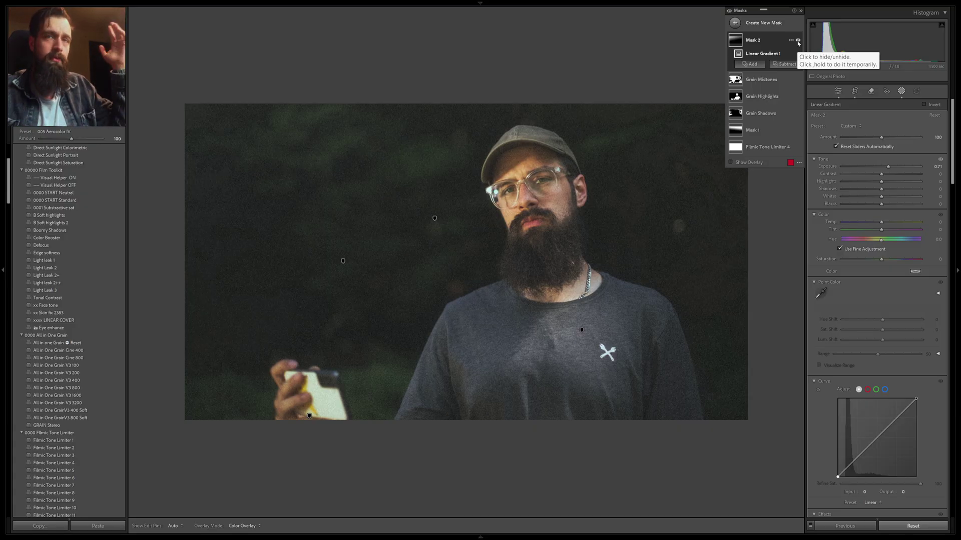
click(798, 40)
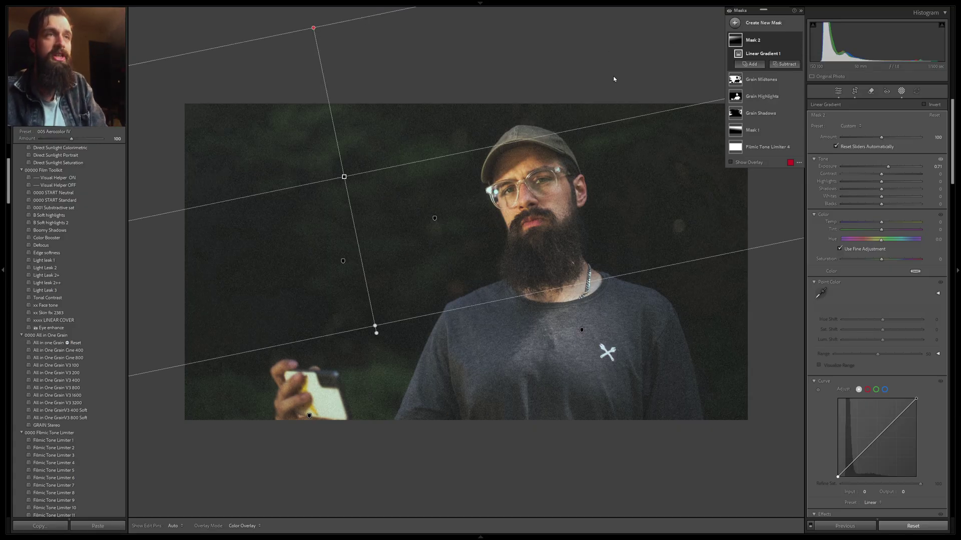